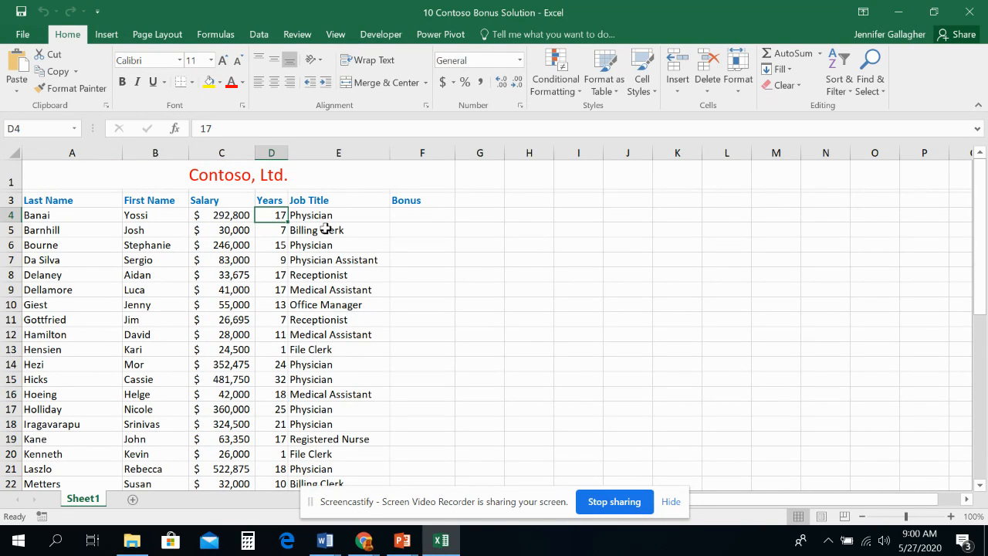
- Examine the employee list with its empty Bonus column and the Position table beneath it on Sheet1
left_click(335, 221)
left_click(420, 225)
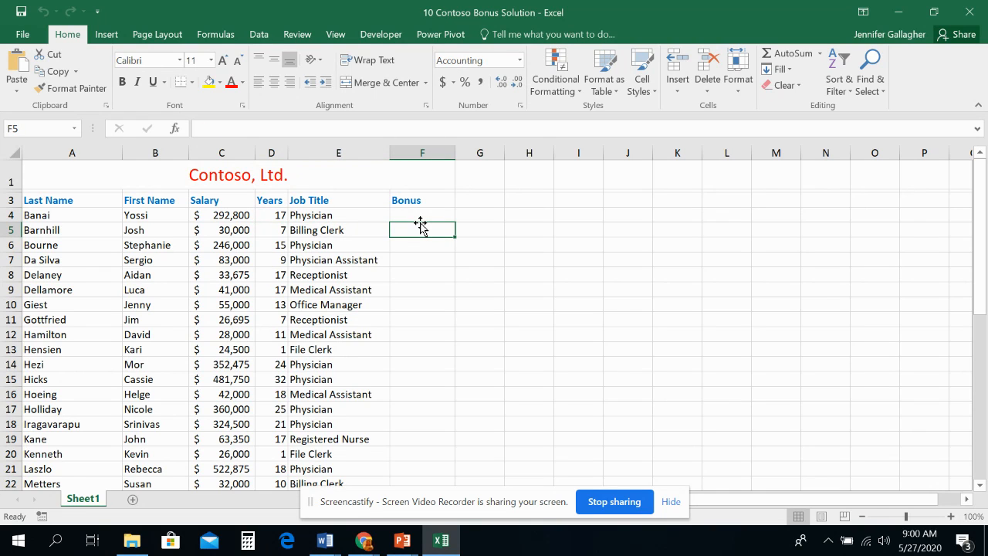
scroll(420, 225, "down", 6)
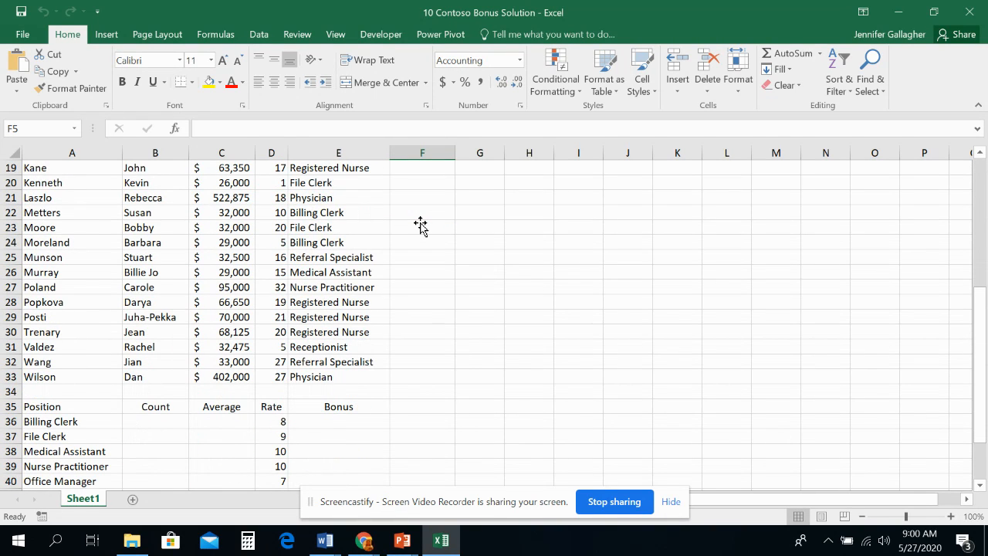
scroll(421, 224, "up", 6)
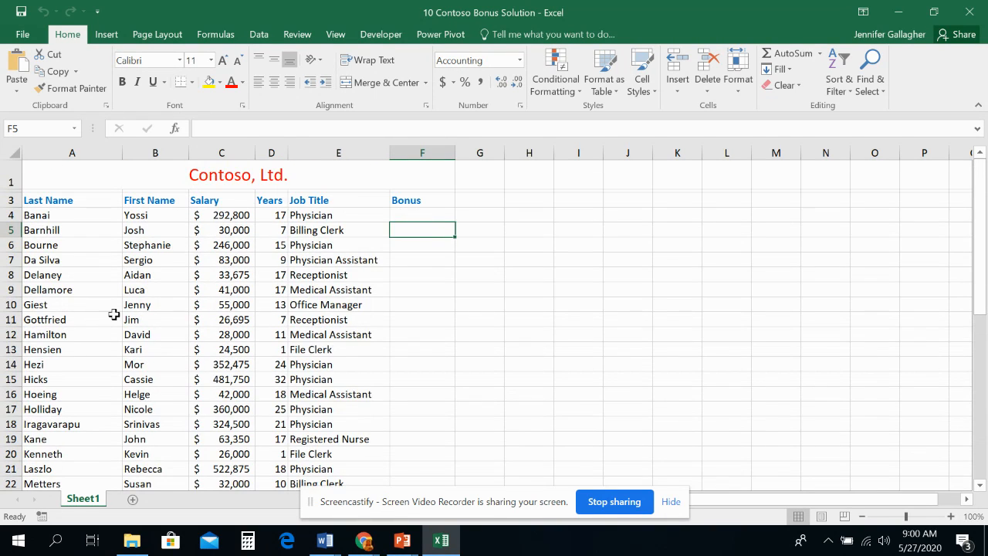
scroll(255, 330, "down", 6)
scroll(225, 331, "up", 2)
scroll(225, 331, "up", 4)
scroll(380, 283, "down", 8)
scroll(375, 240, "up", 8)
- Trace the first employee's Physician job title to the Physician row of the Position table and back to the employee's Bonus cell
left_click(327, 216)
scroll(327, 216, "down", 8)
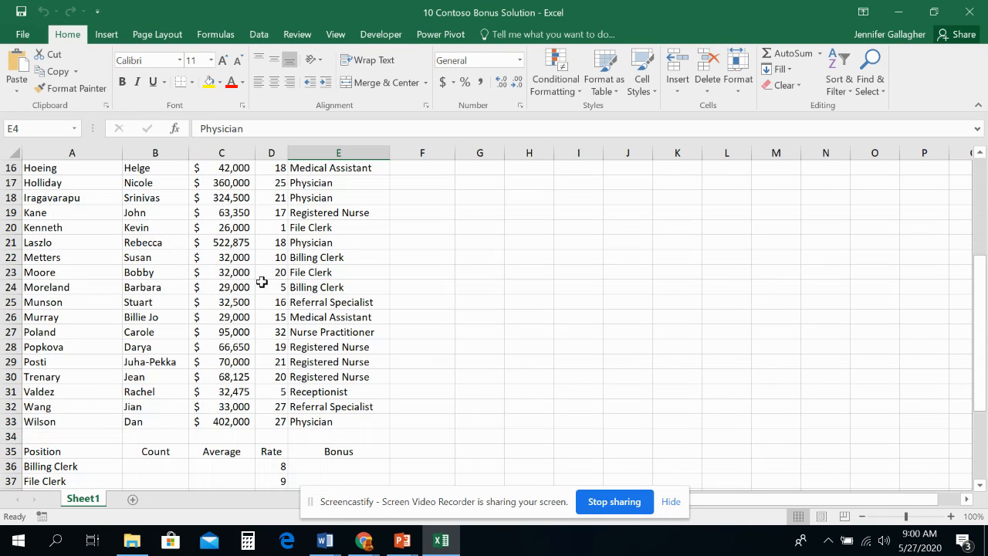
scroll(116, 309, "up", 6)
scroll(166, 275, "up", 2)
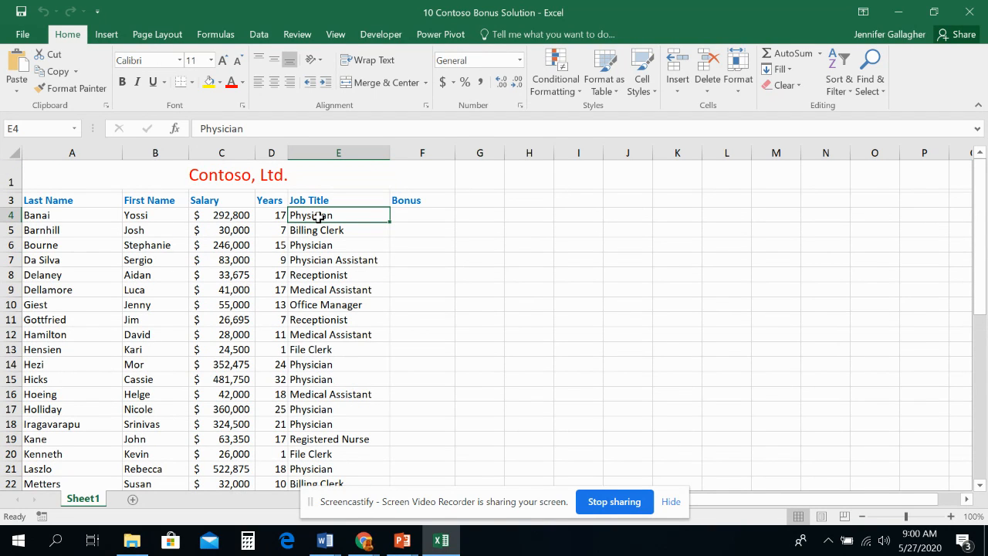
scroll(318, 217, "down", 8)
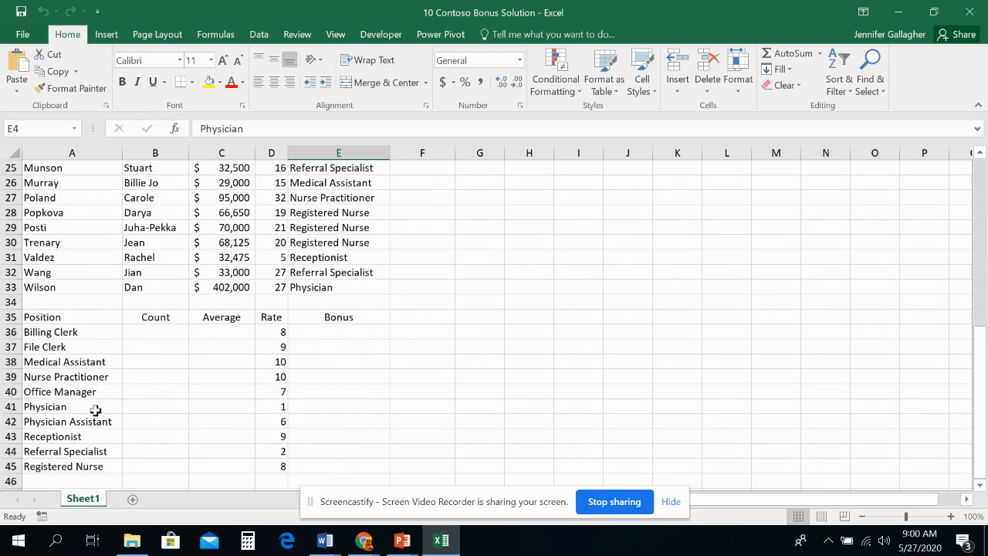
scroll(81, 386, "down", 3)
scroll(73, 365, "up", 1)
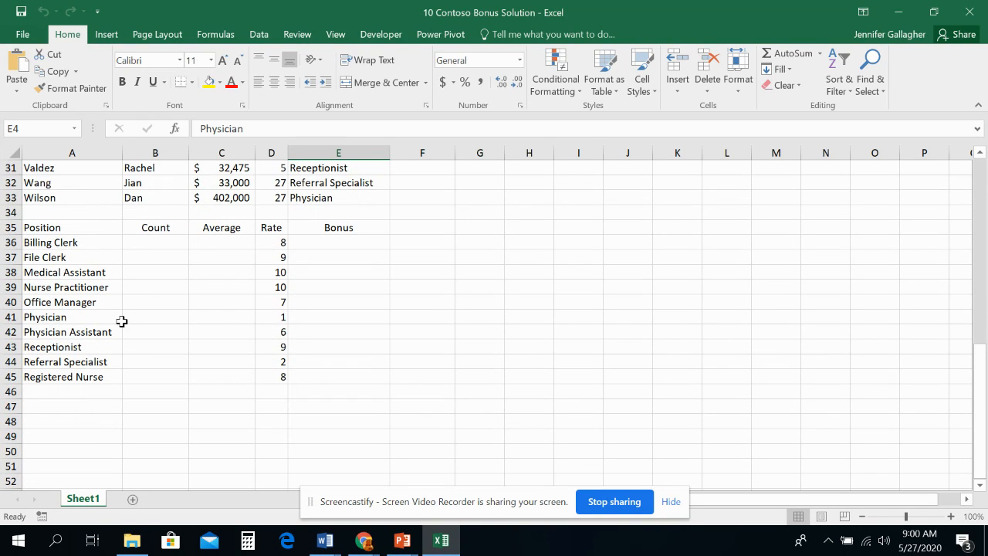
left_click(313, 317)
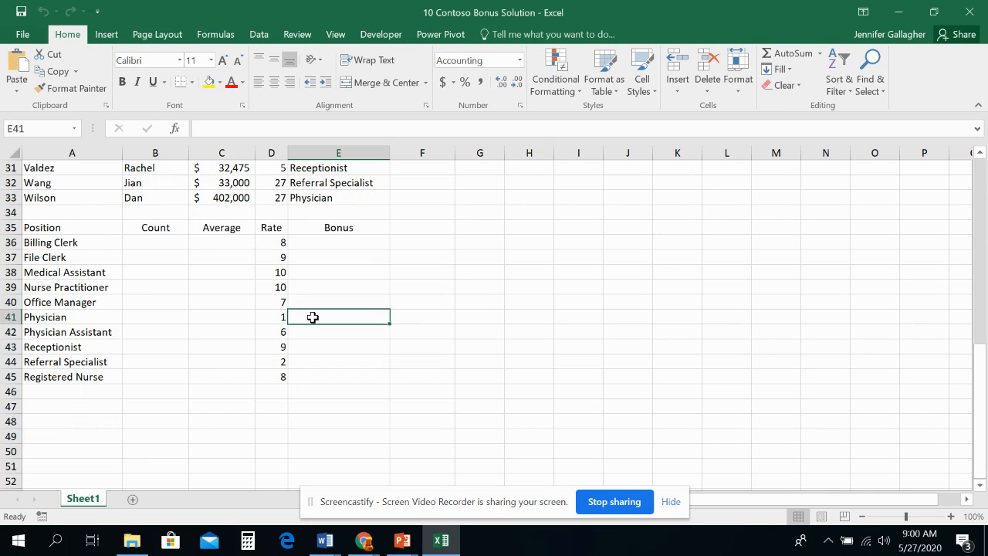
scroll(330, 313, "up", 9)
scroll(330, 313, "up", 1)
left_click(394, 215)
- Trace the Billing Clerk job title in row 5 to the Position table's Billing Clerk bonus and back to cell F5
left_click(319, 227)
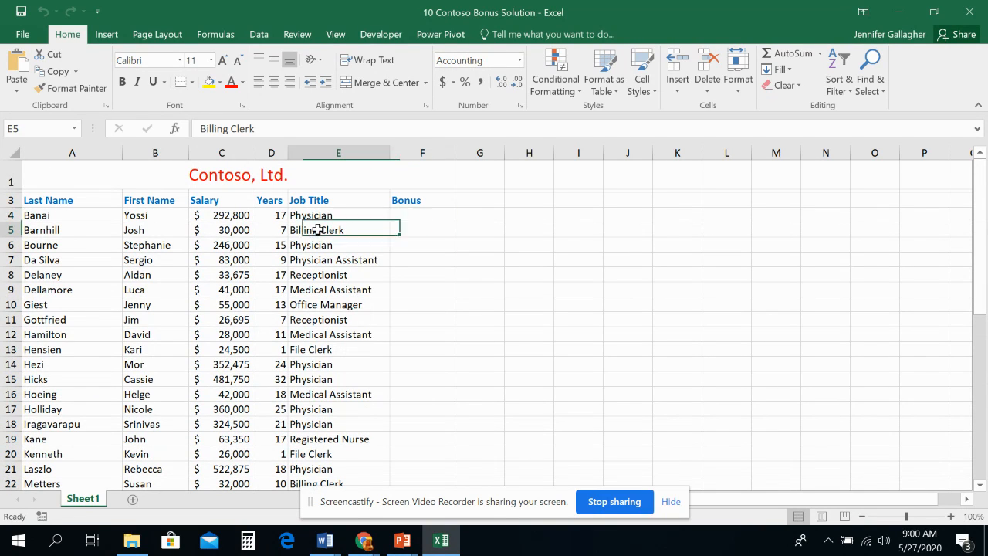
scroll(302, 309, "down", 5)
scroll(302, 309, "down", 5)
left_click(64, 247)
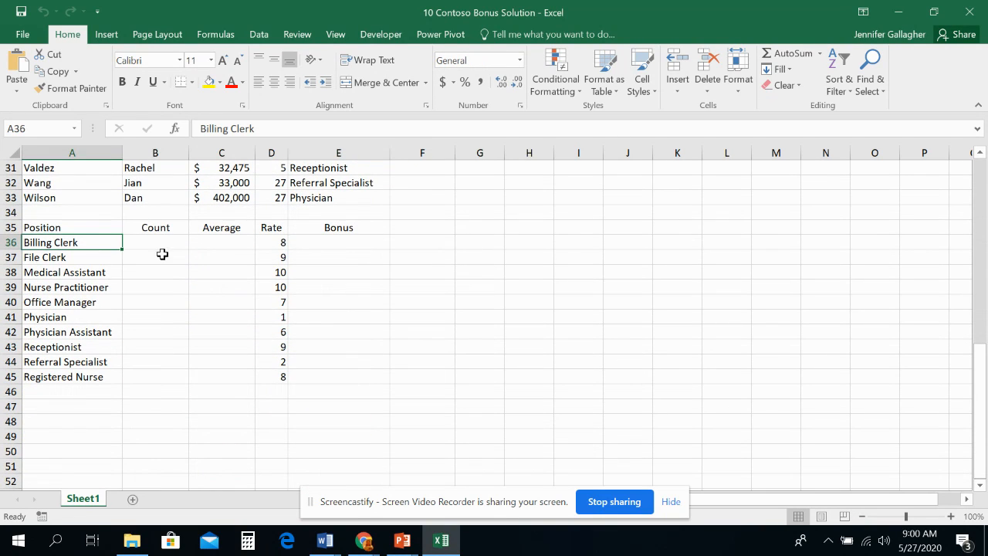
left_click(333, 245)
scroll(333, 245, "up", 10)
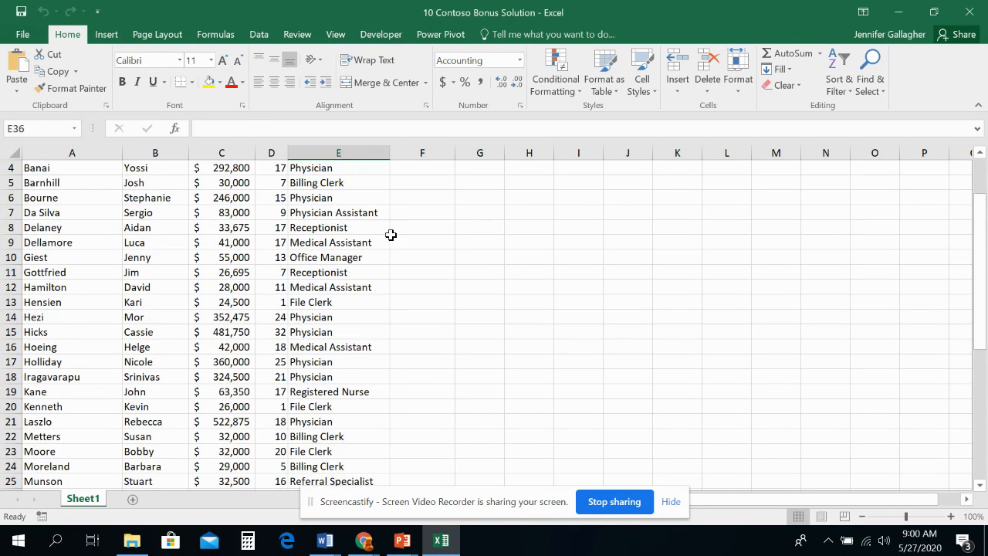
left_click(406, 224)
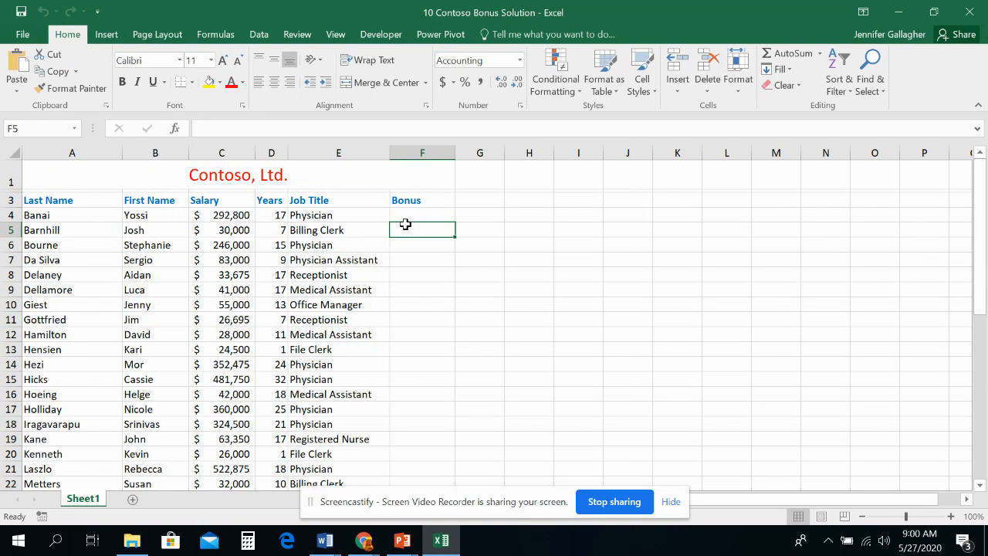
- Close the 10 Contoso Bonus Solution workbook, choosing to view the recovered files later
left_click(970, 11)
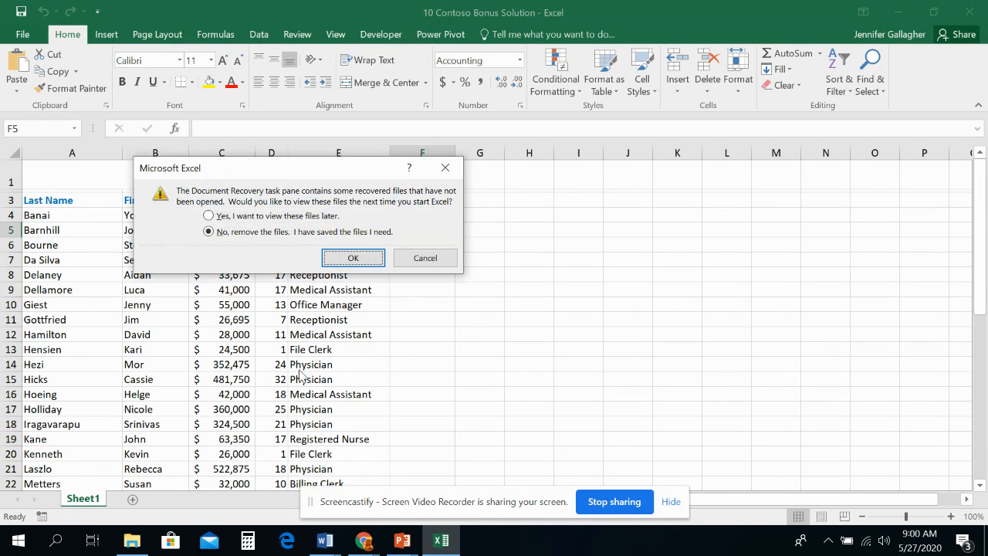
left_click(270, 217)
left_click(368, 259)
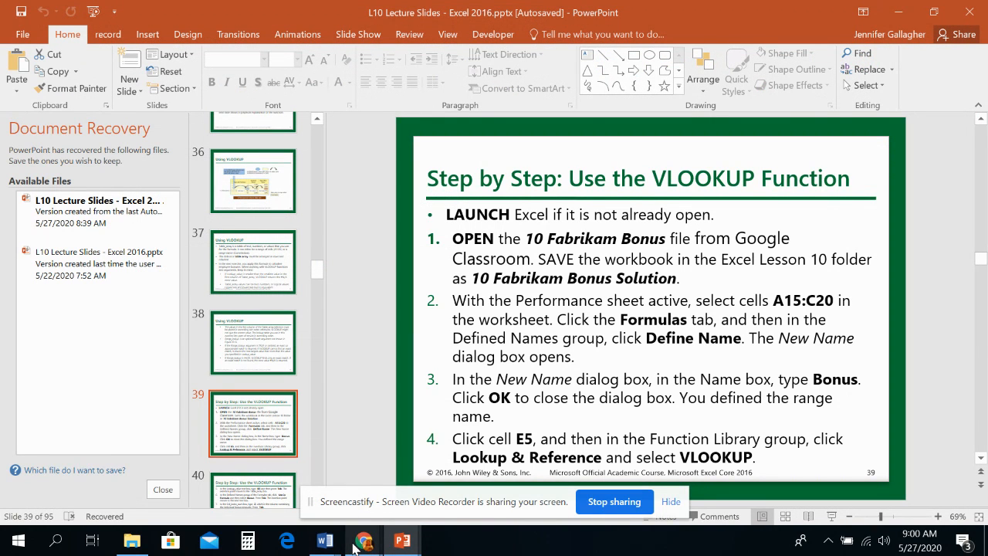
- Switch to Google Classroom in Chrome and expand the Excel Lesson 10 Step-by-Steps assignment in the classwork list
mouse_move(357, 546)
left_click(153, 461)
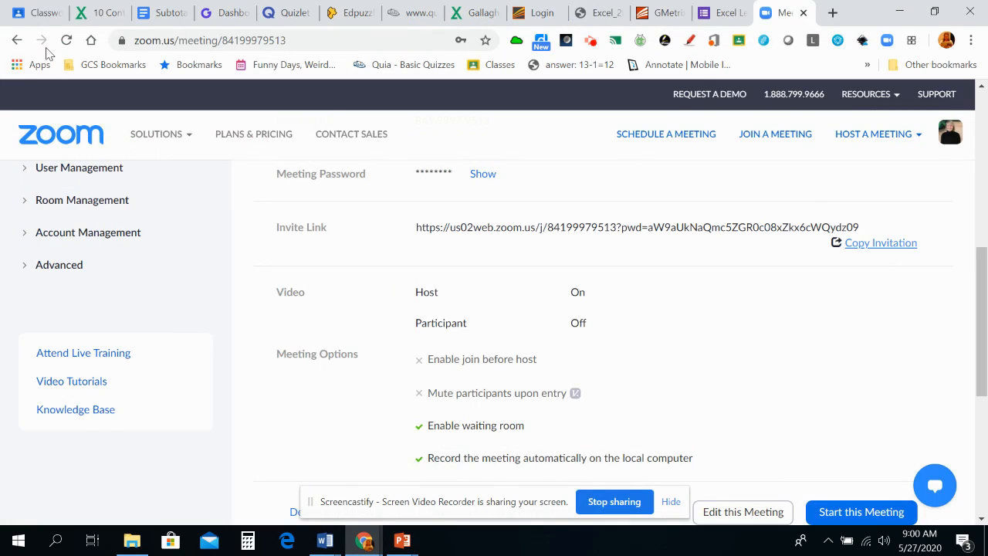
left_click(23, 13)
scroll(545, 340, "down", 1)
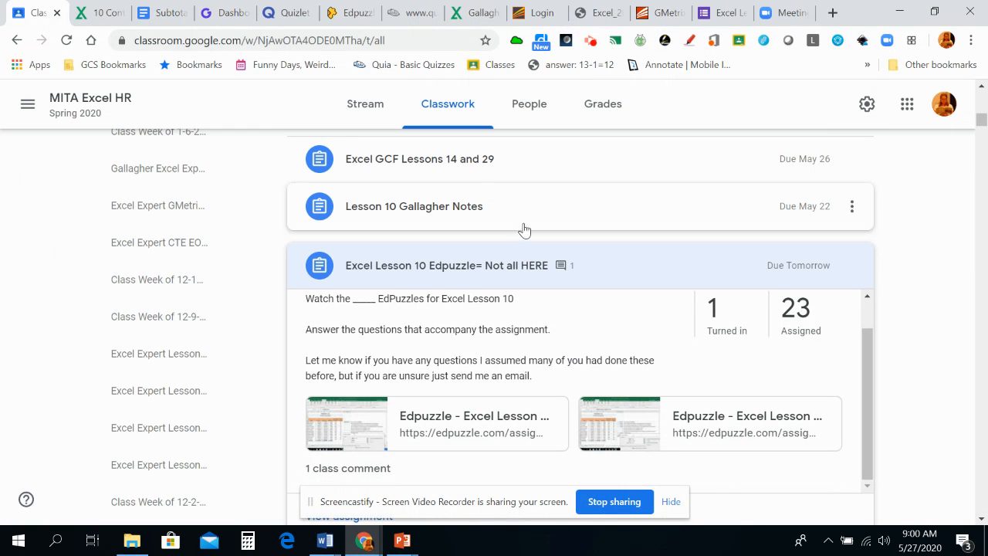
left_click(613, 268)
scroll(545, 366, "down", 1)
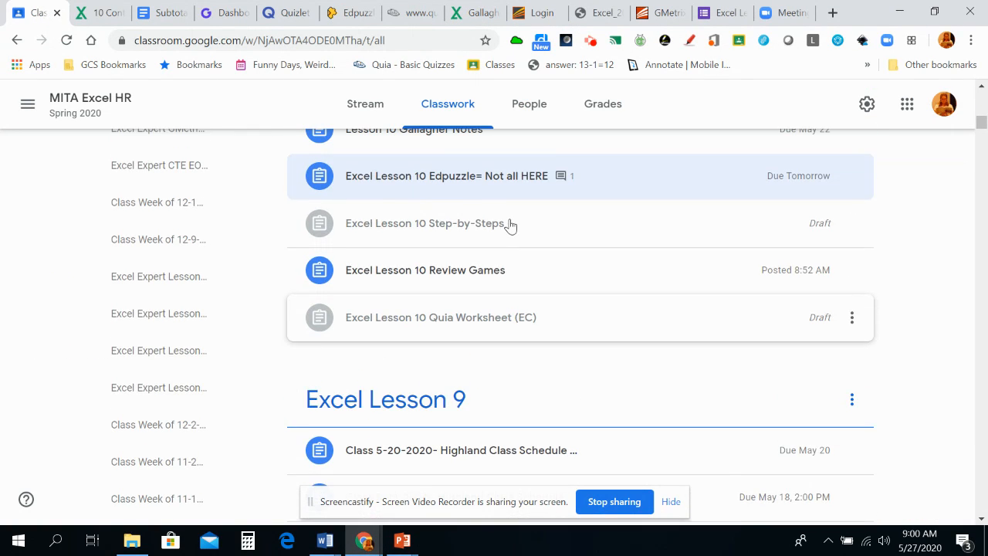
left_click(510, 225)
- Download the assignment's 10 Fabrikam Bonus.xlsx attachment from its own preview window and open it in Excel
scroll(464, 400, "down", 3)
left_click(677, 313)
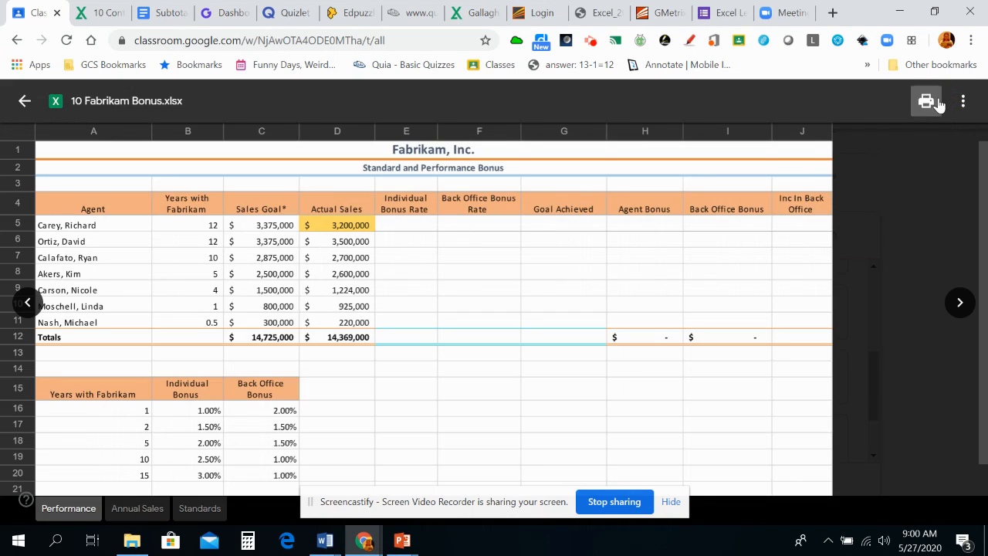
left_click(962, 103)
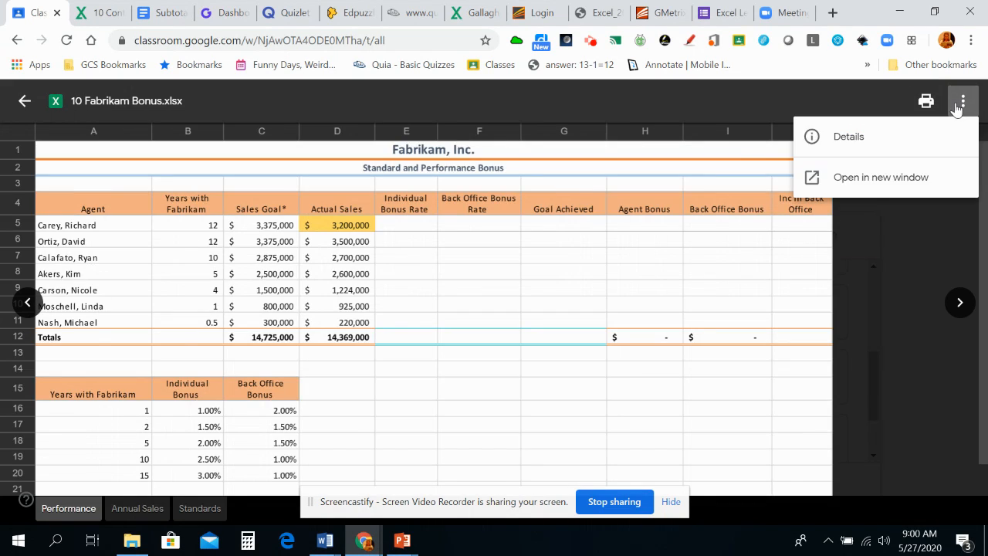
left_click(912, 181)
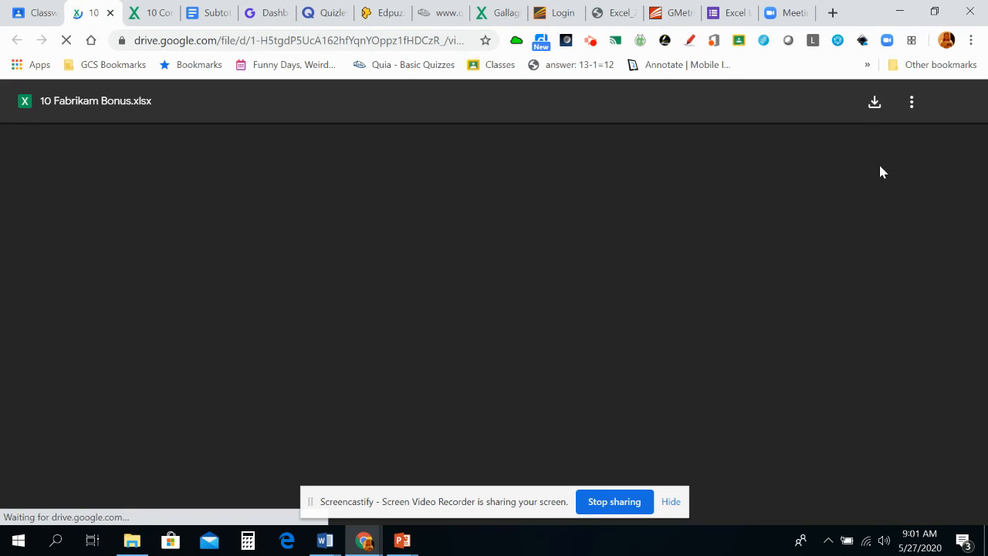
left_click(875, 102)
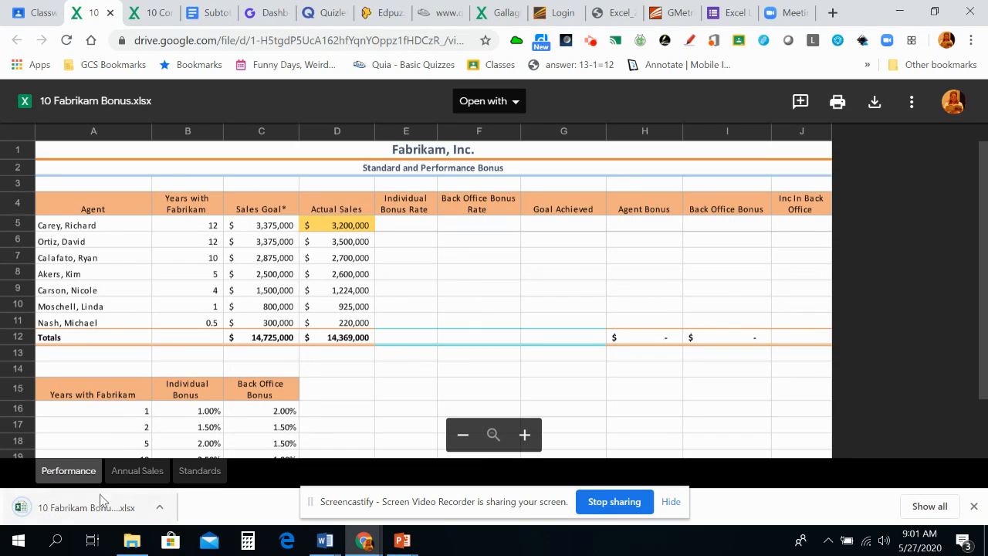
left_click(100, 502)
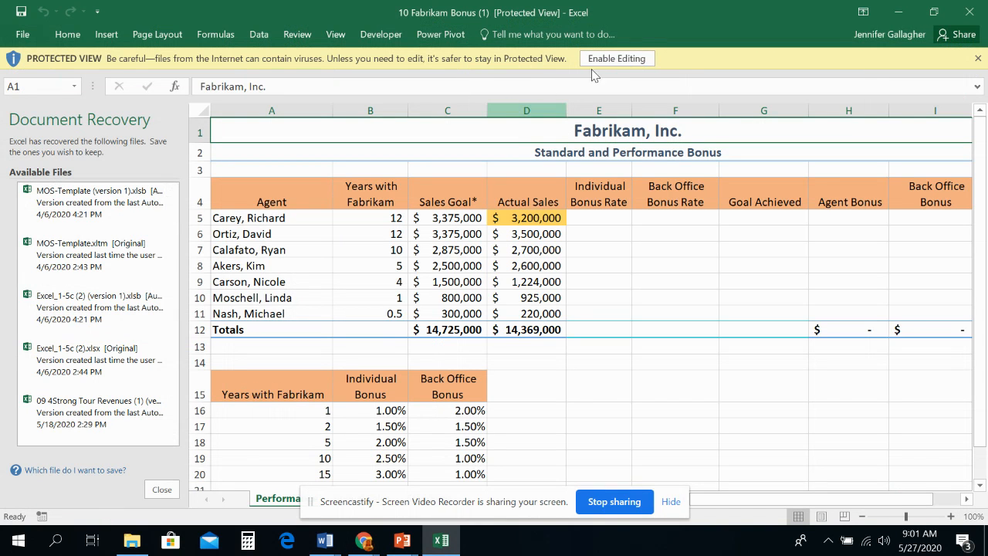
left_click(610, 60)
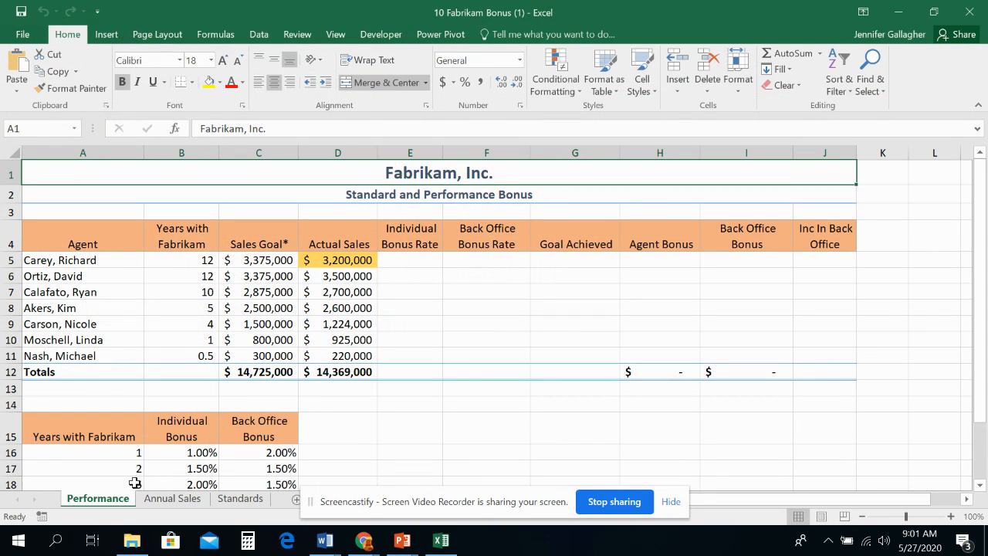
- Define the workbook-scoped name Bonus for range A15:C20 on the Performance sheet, and select cell E5
left_click_drag(536, 504, 796, 461)
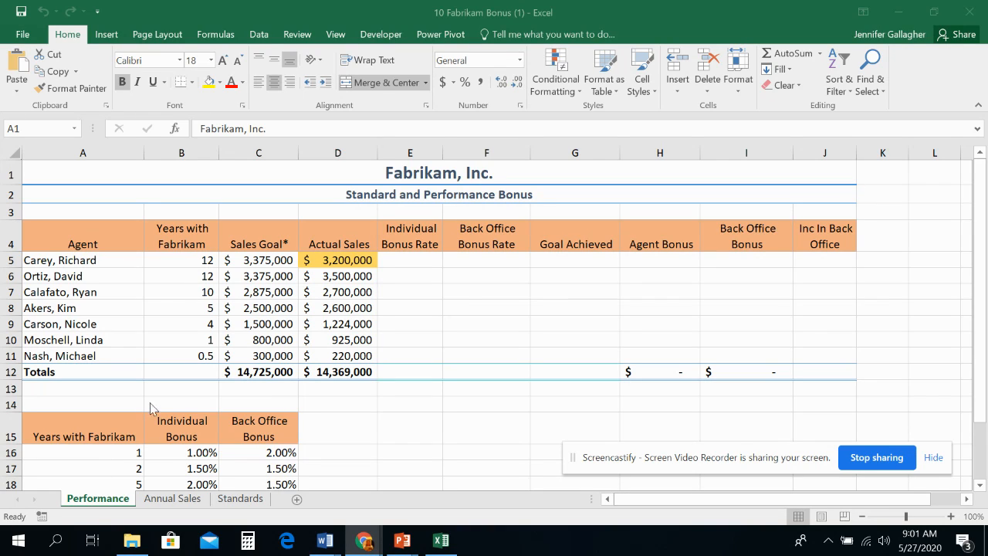
left_click(109, 419)
left_click(110, 420)
scroll(124, 428, "down", 3)
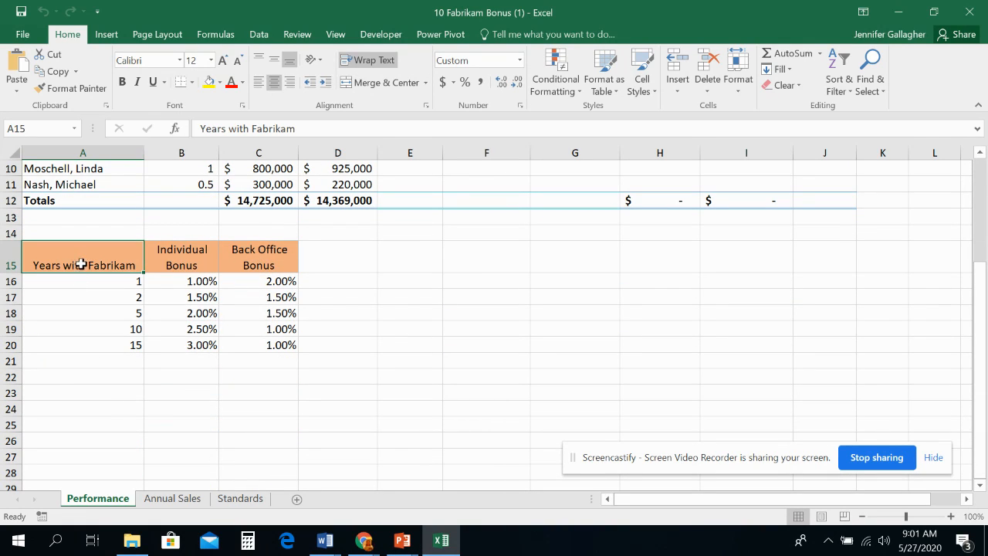
left_click_drag(78, 265, 246, 341)
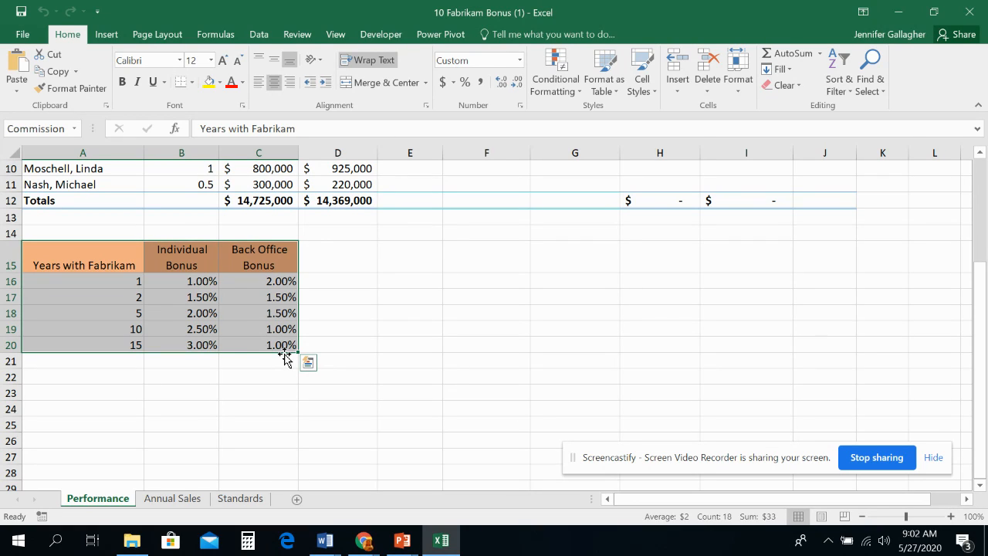
left_click(210, 35)
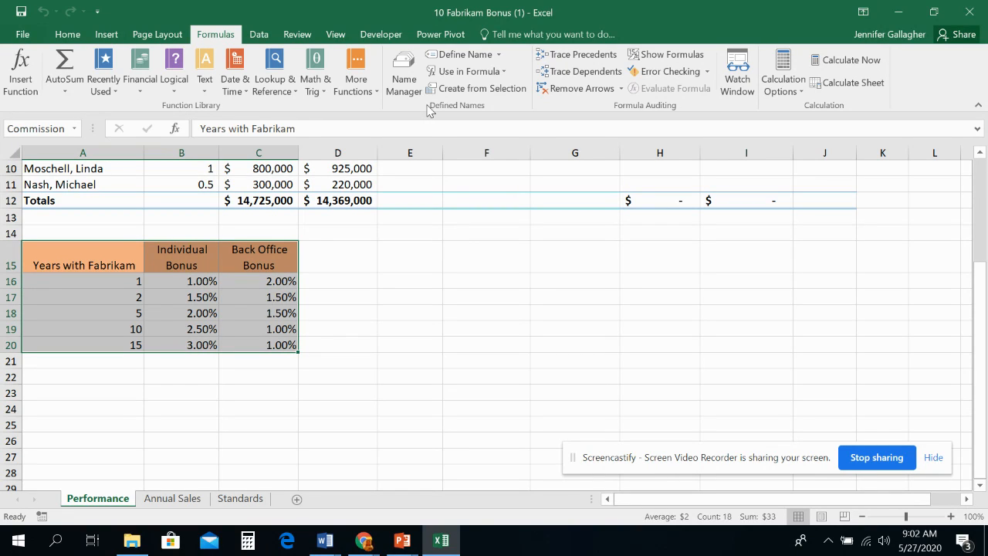
left_click(471, 56)
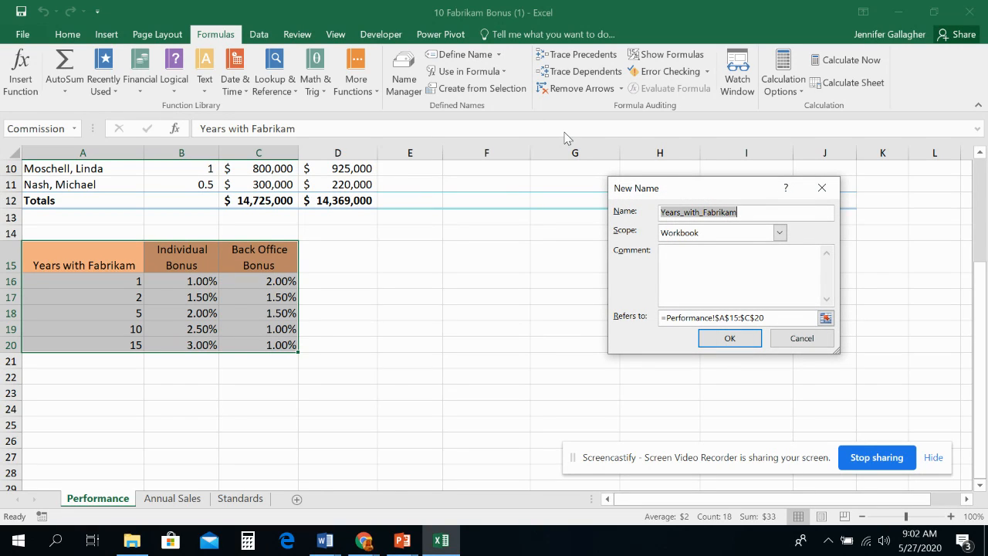
type("Bonus")
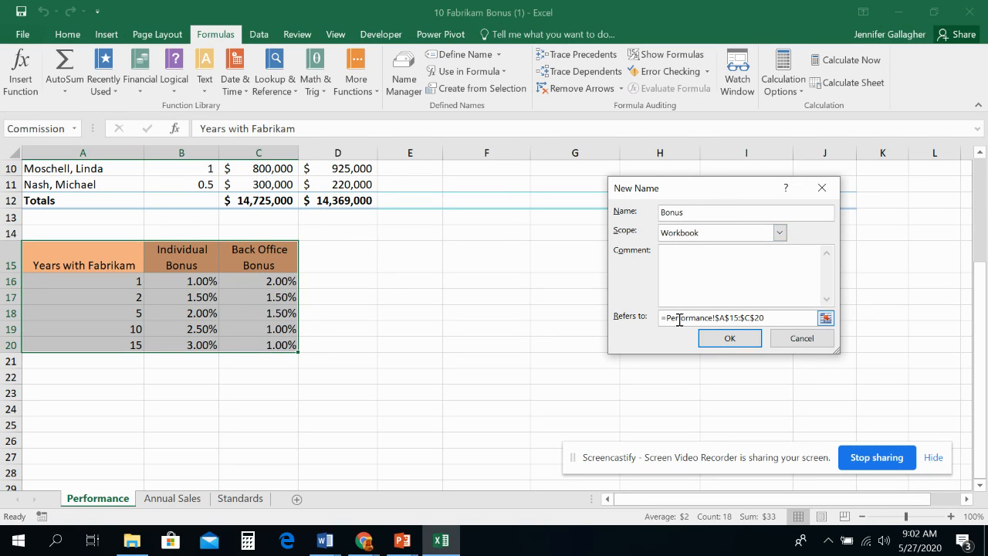
left_click(729, 339)
scroll(368, 332, "up", 3)
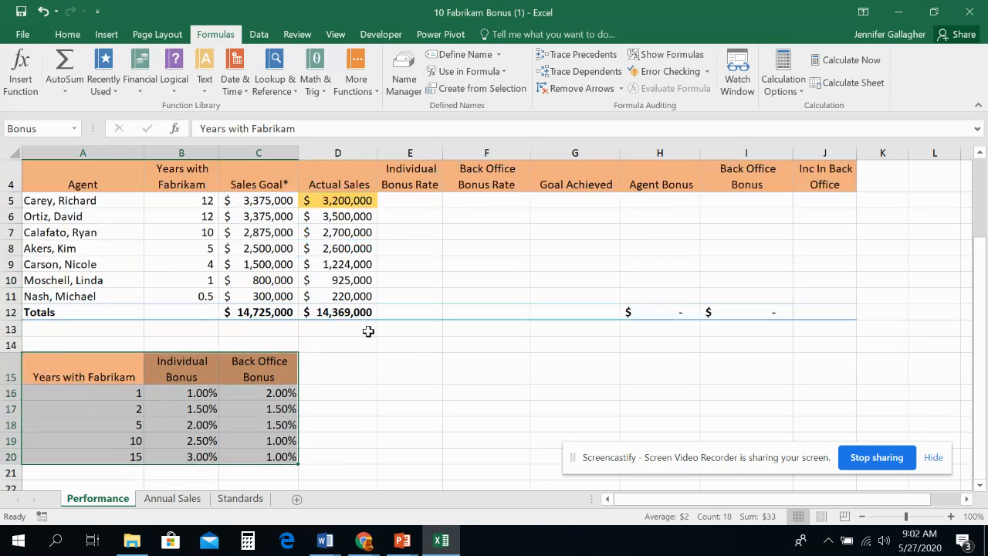
left_click(420, 262)
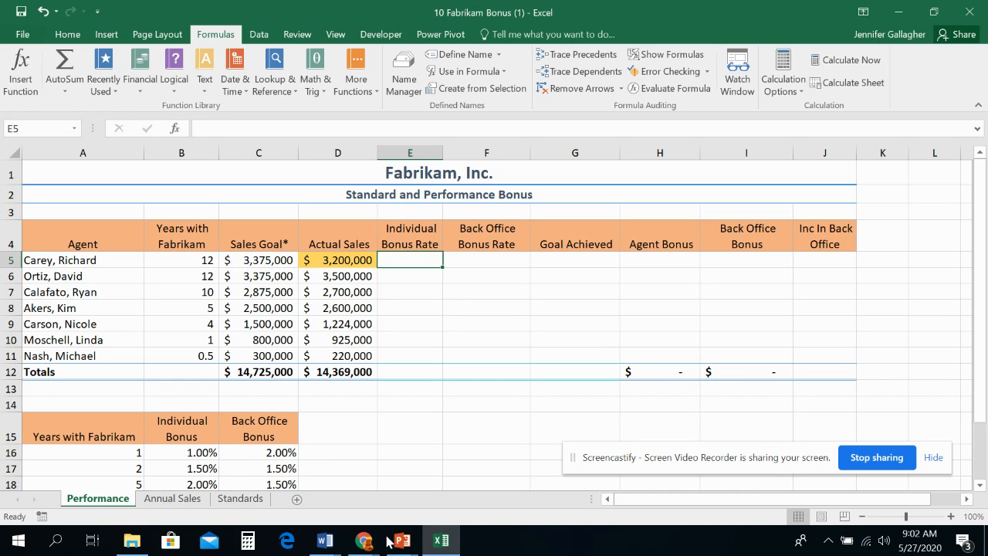
- Open the recent workbook 10 Contoso Bonus Solution and minimize its window to return to the Fabrikam workbook
left_click(23, 36)
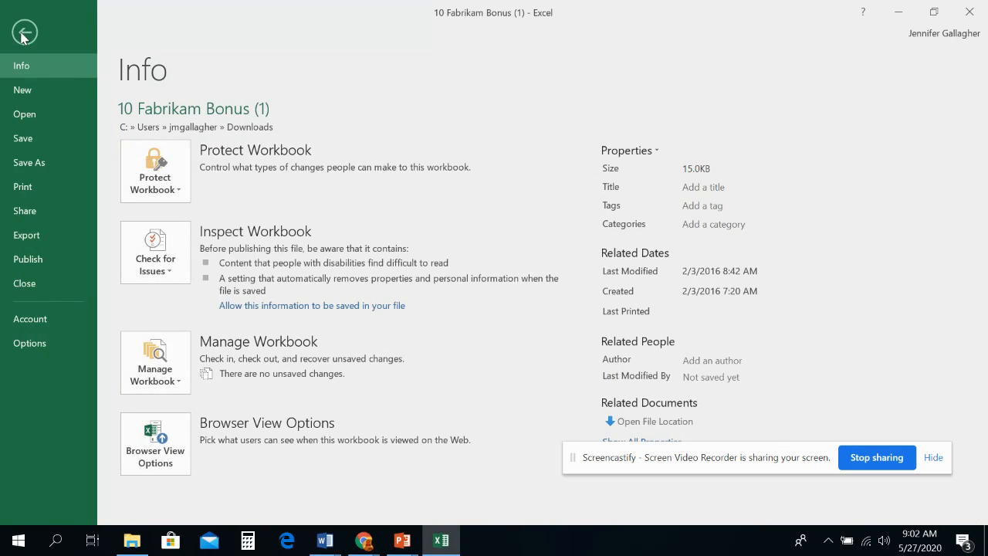
left_click(34, 109)
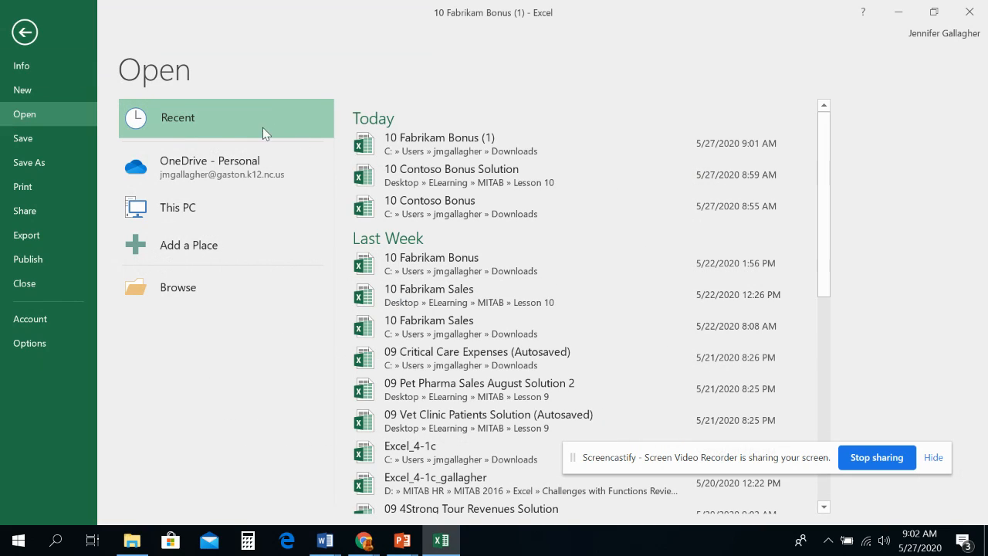
left_click(430, 169)
left_click(896, 14)
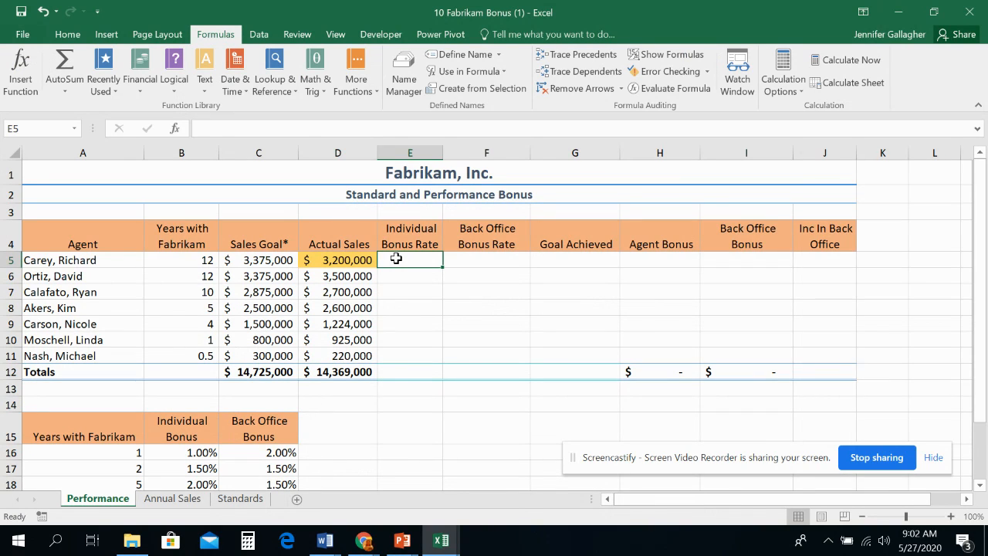
scroll(396, 258, "down", 1)
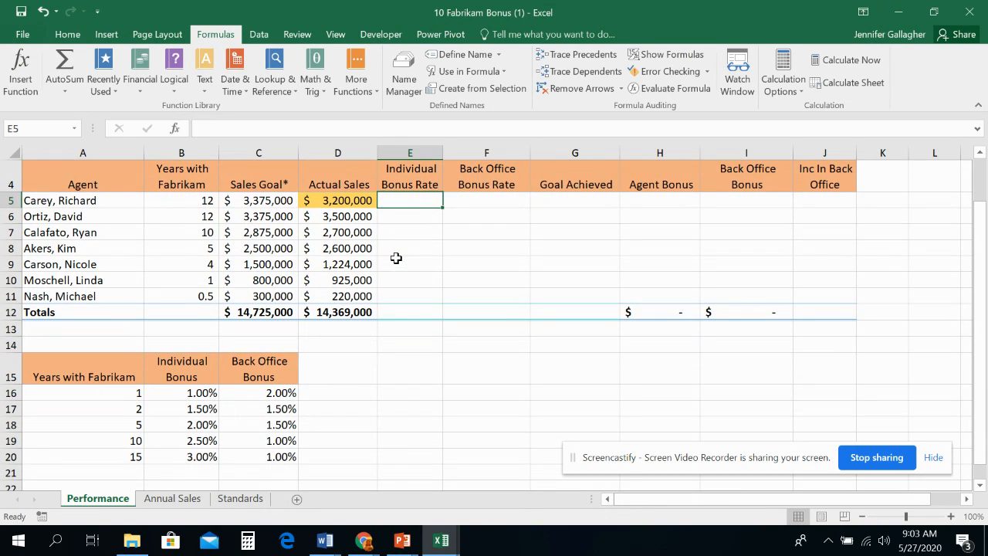
scroll(329, 237, "up", 1)
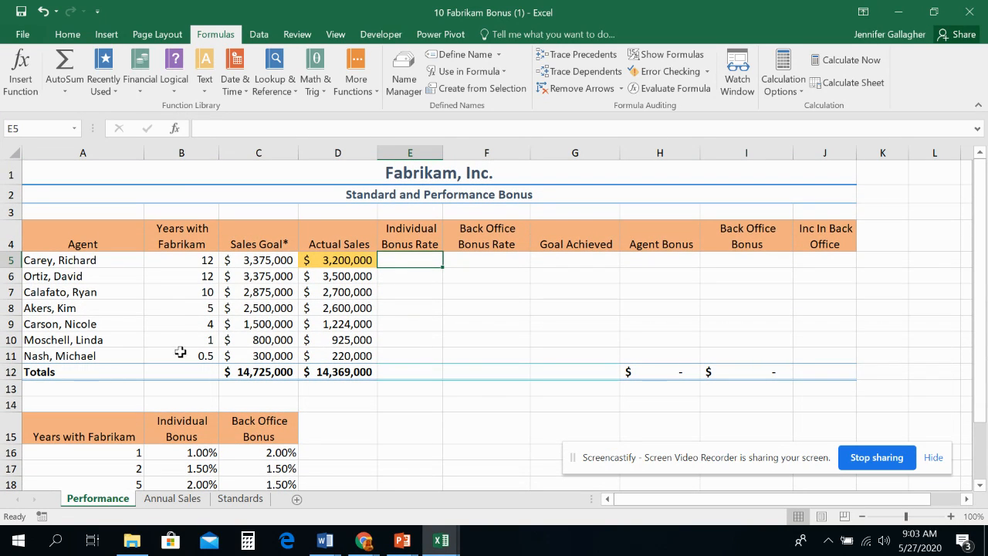
- Start a VLOOKUP function in cell E5 and move its arguments dialog off the individual bonus column
scroll(180, 353, "down", 2)
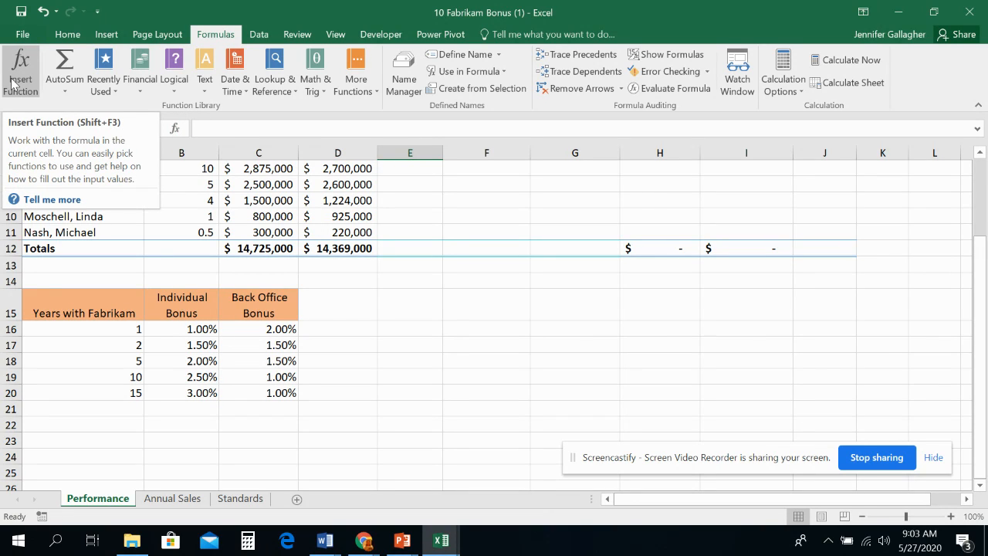
left_click(280, 97)
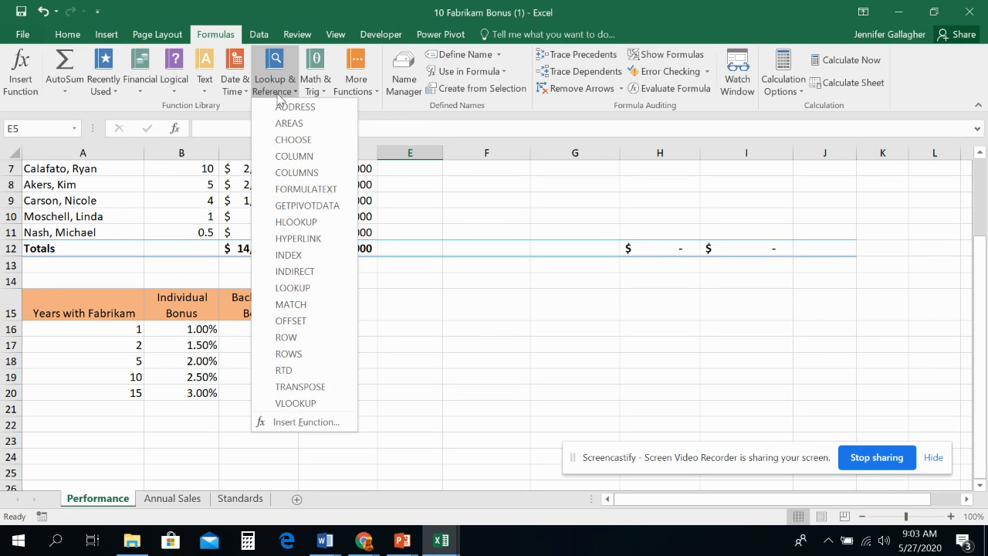
left_click(302, 407)
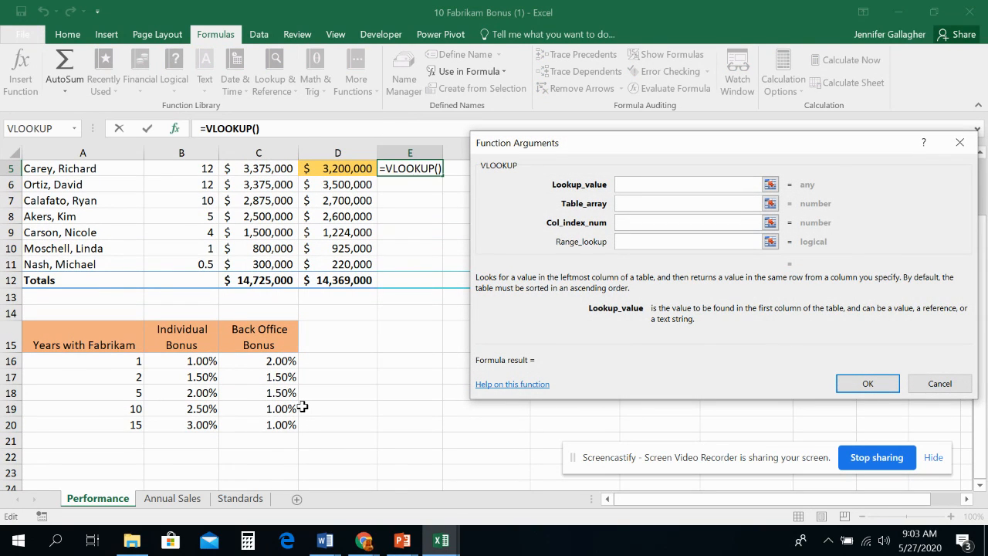
left_click_drag(571, 158, 509, 217)
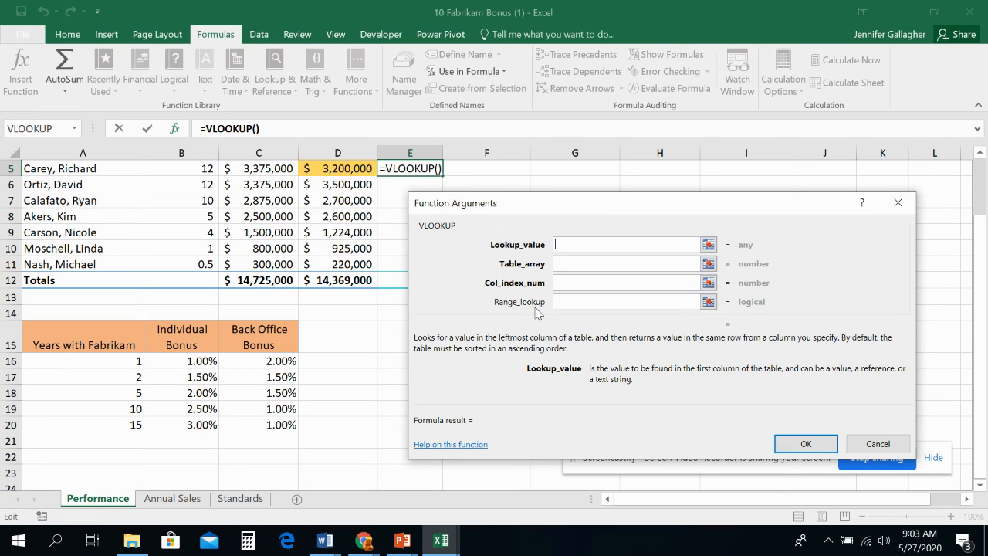
- Review the descriptions of the VLOOKUP arguments, keeping the agents' years and the bonus table in view
left_click(589, 263)
left_click(585, 282)
left_click(585, 301)
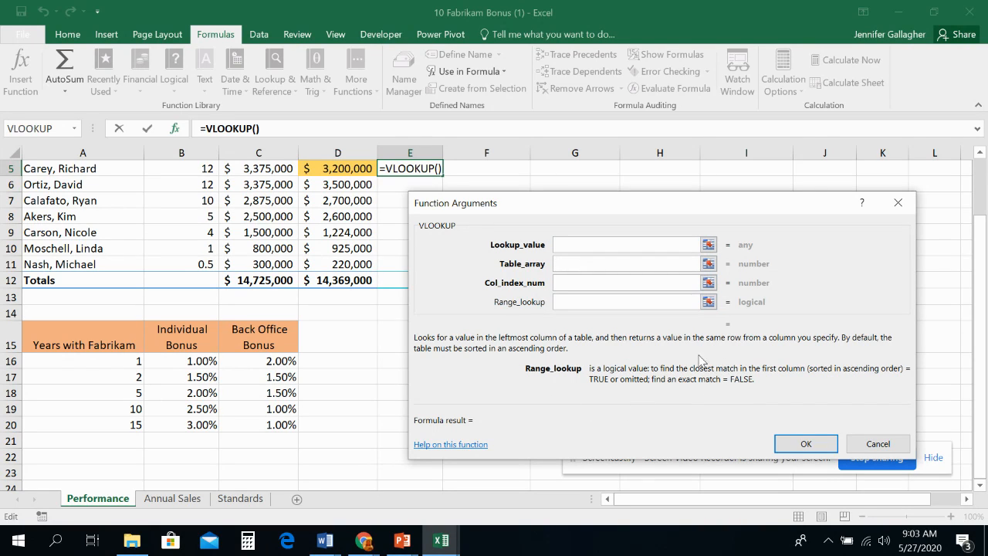
left_click(592, 245)
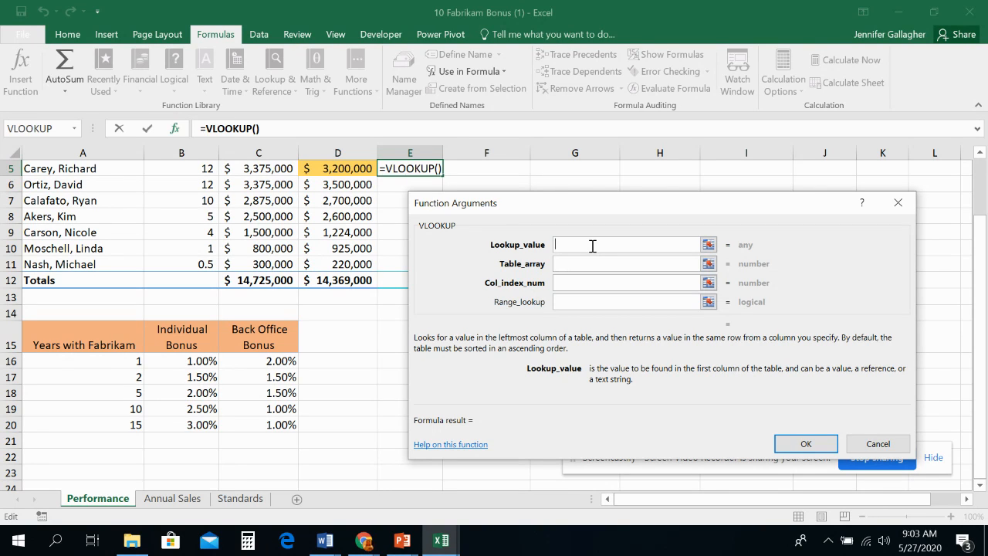
scroll(593, 246, "up", 1)
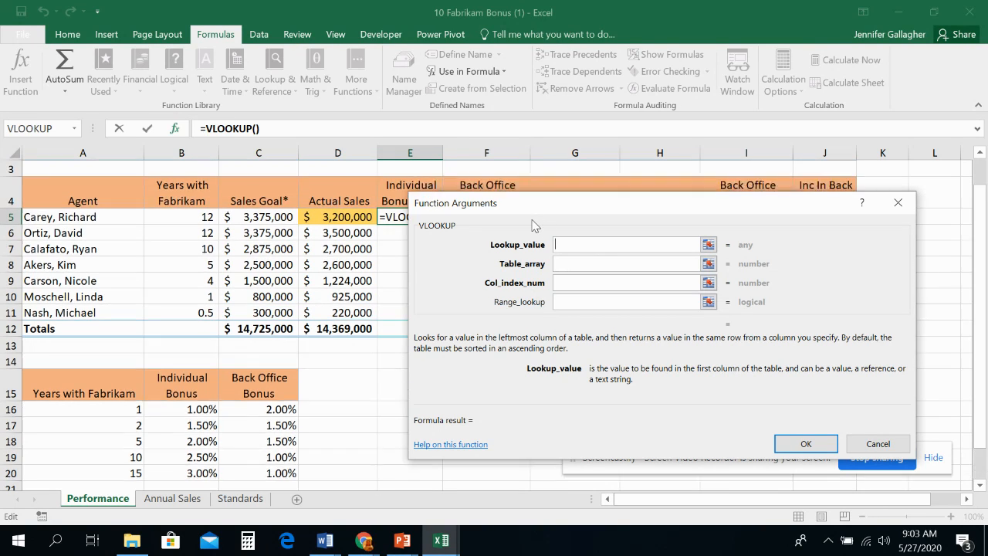
left_click_drag(527, 210, 514, 246)
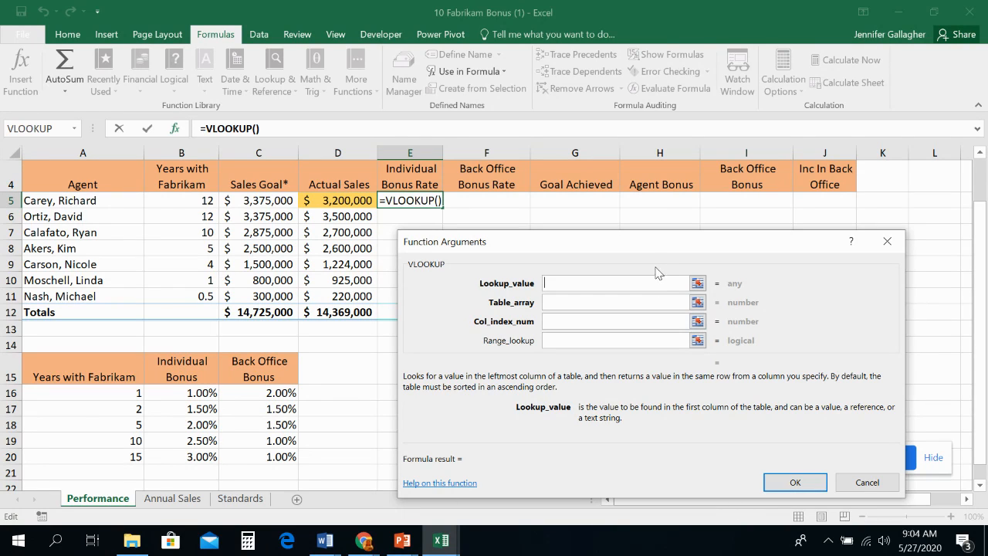
left_click_drag(640, 246, 668, 188)
left_click_drag(671, 500, 645, 502)
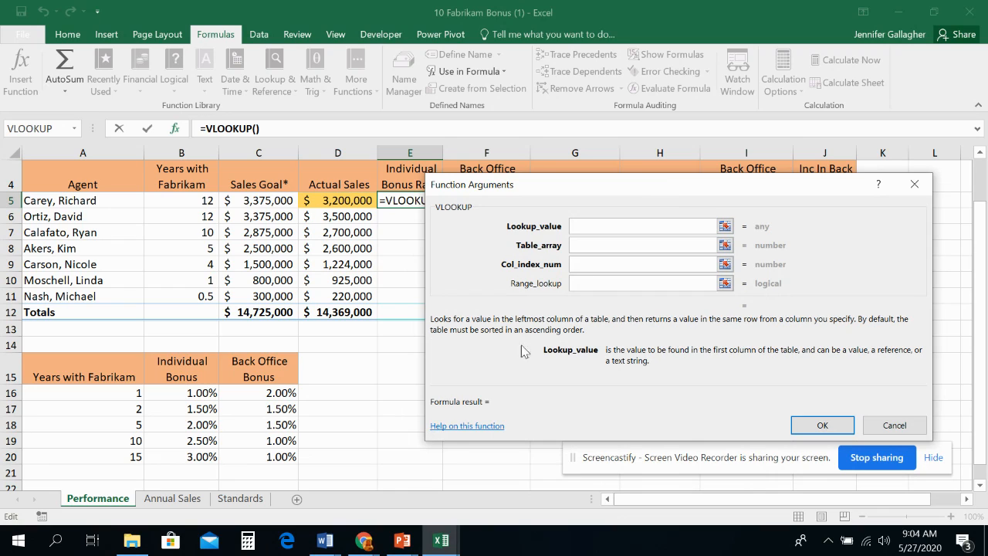
left_click_drag(585, 193, 581, 246)
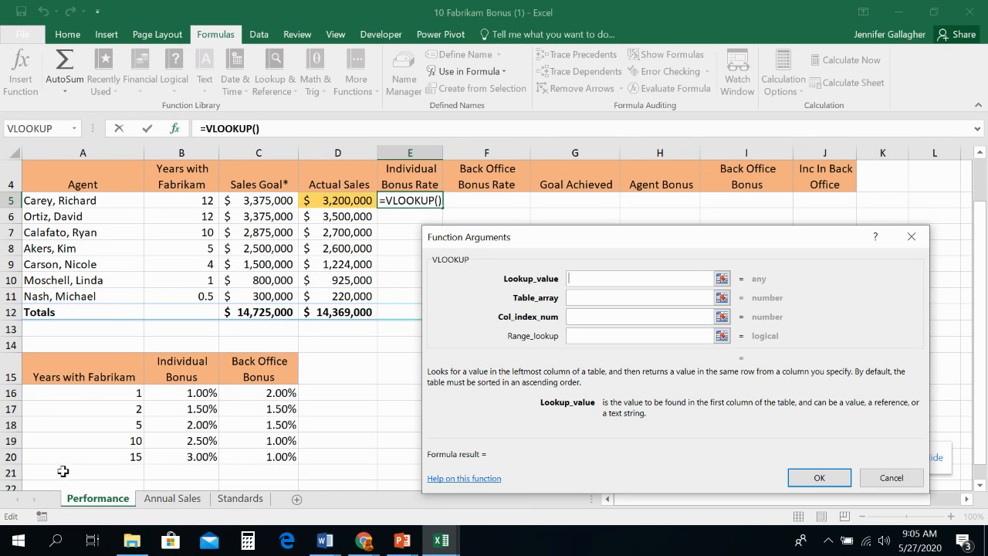
- Set the VLOOKUP lookup value to B5 and the table array to the named range Bonus
left_click(581, 279)
left_click(197, 201)
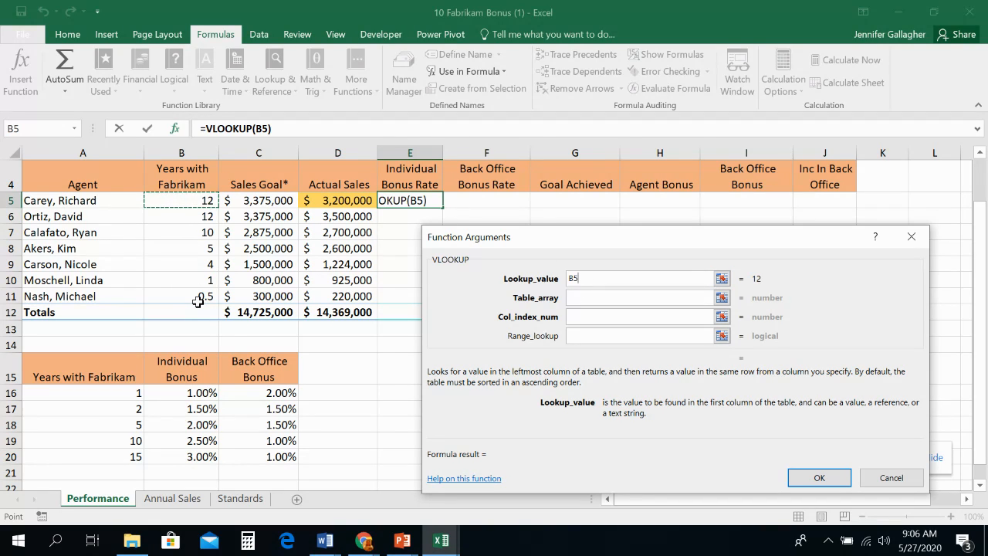
left_click(591, 296)
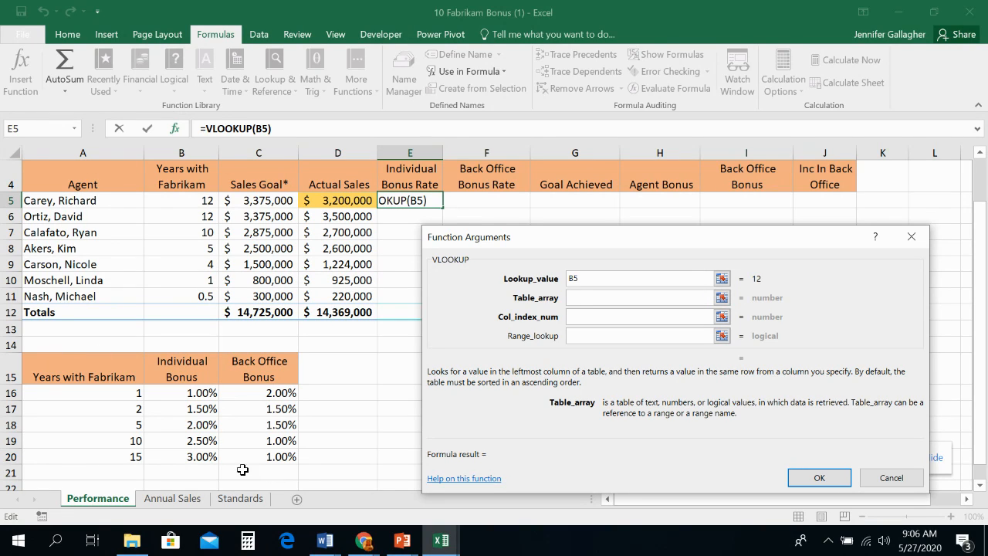
left_click_drag(57, 369, 265, 459)
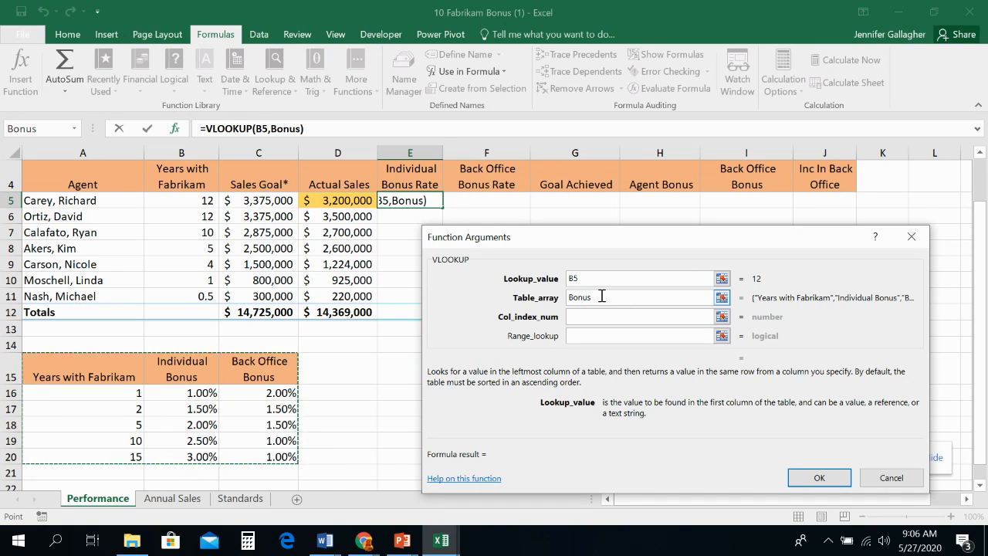
left_click_drag(587, 301, 520, 297)
type("Bonus")
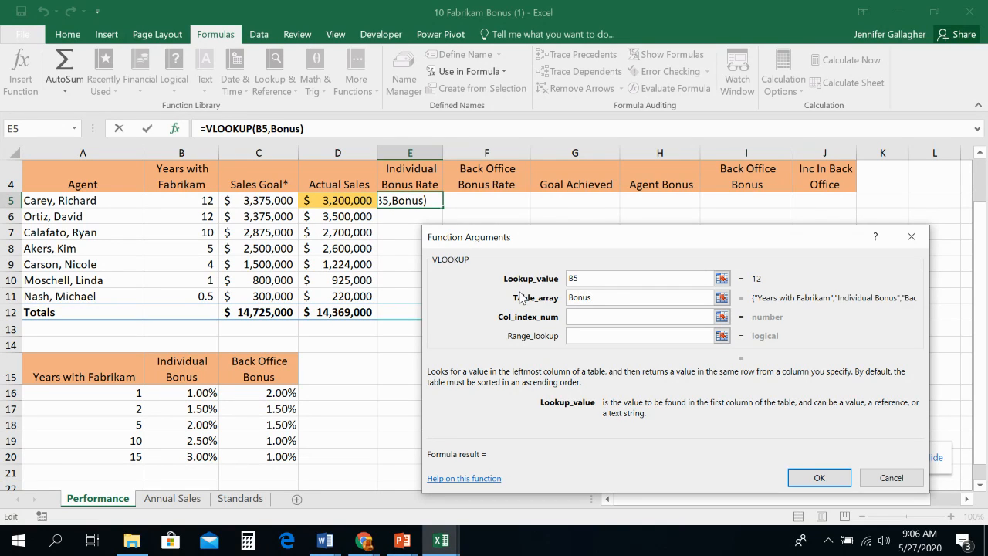
left_click(611, 317)
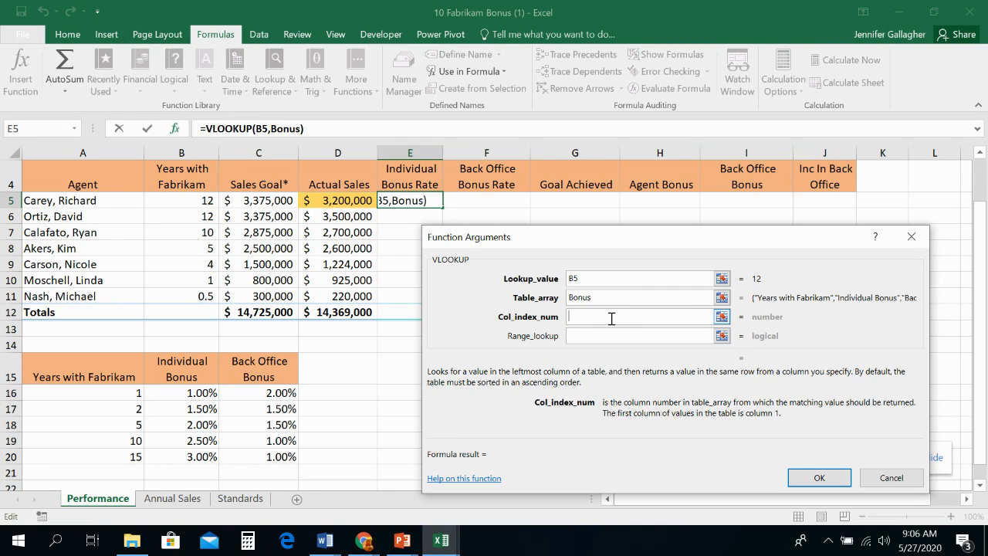
left_click(612, 297)
type("s")
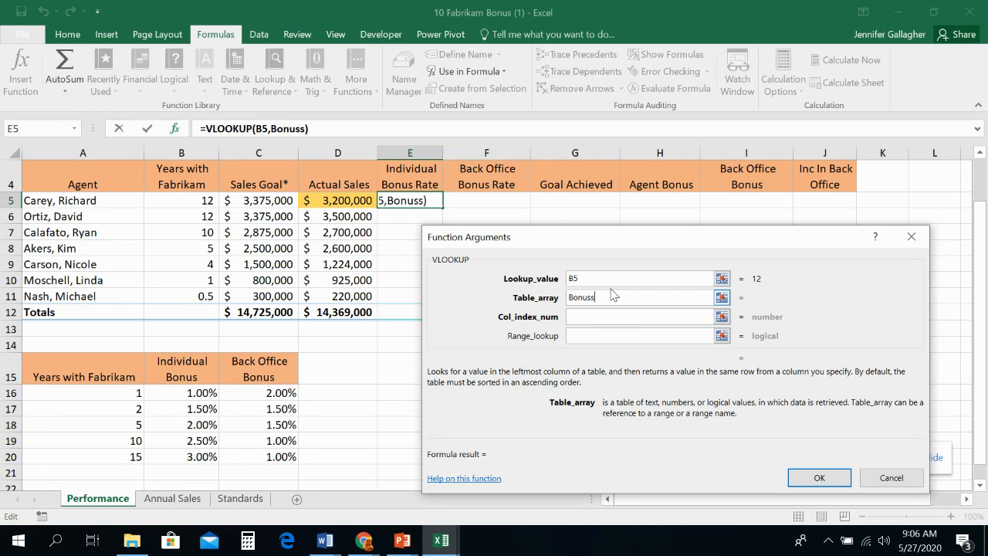
left_click(611, 279)
left_click(620, 297)
key("BackSpace")
left_click(615, 314)
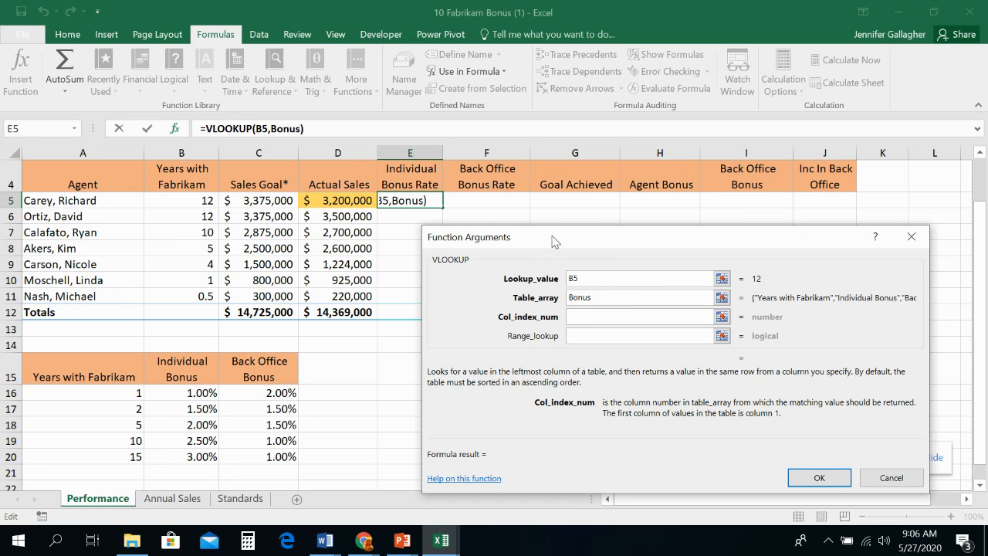
left_click(612, 297)
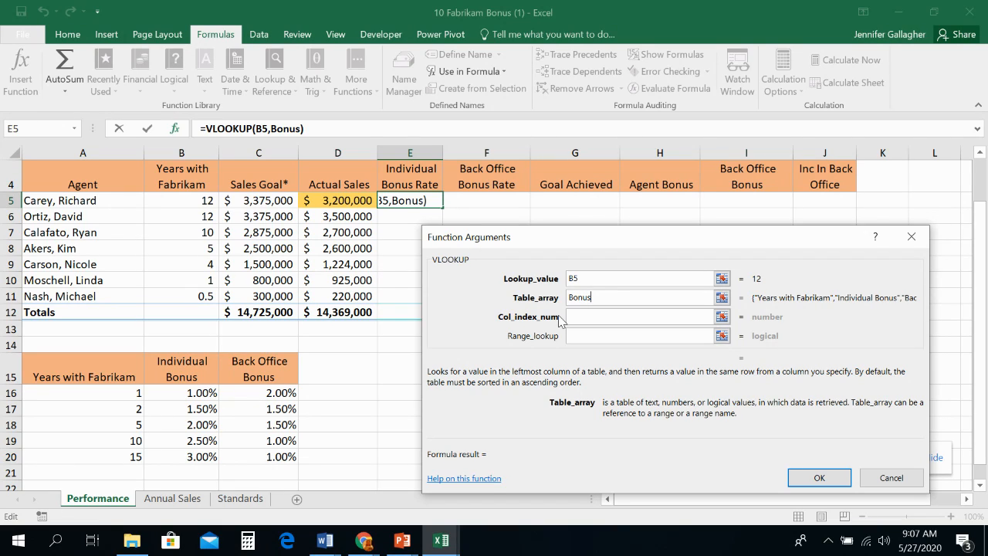
- Set the VLOOKUP column index number to 2 to return the individual bonus, discarding any stray cell reference
left_click(620, 317)
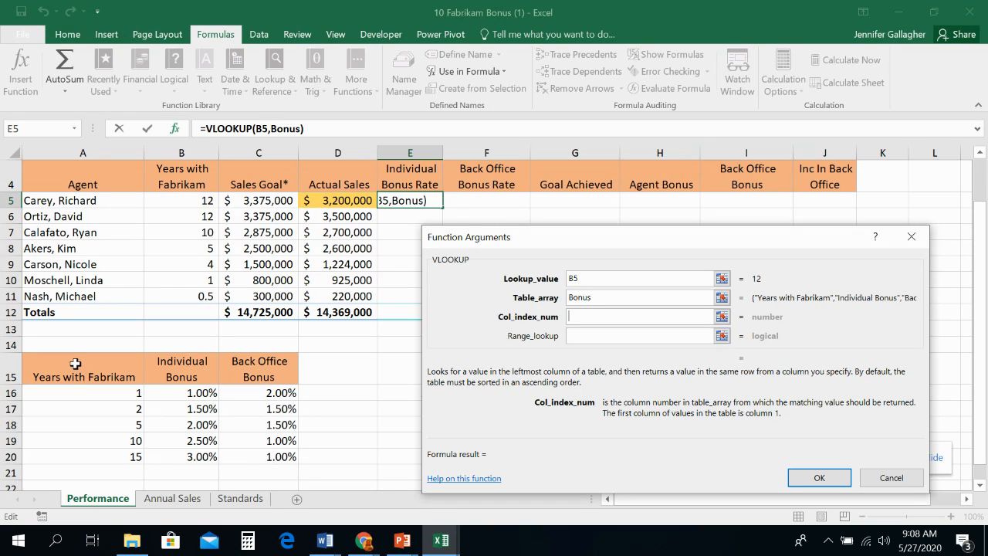
left_click(66, 442)
key("BackSpace")
key("BackSpace")
key("BackSpace")
type("2")
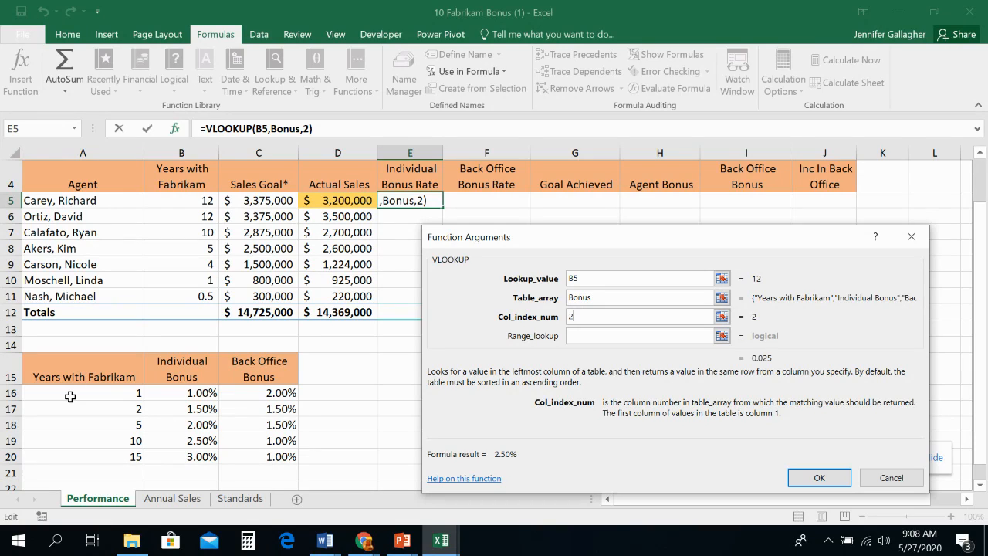
- Try 3 and 1 as the column index number and restore it to 2
key("BackSpace")
type("3")
key("BackSpace")
type("1")
key("BackSpace")
type("2")
- Complete the E5 VLOOKUP with a range lookup of True and fill the formula down through E11
left_click(580, 337)
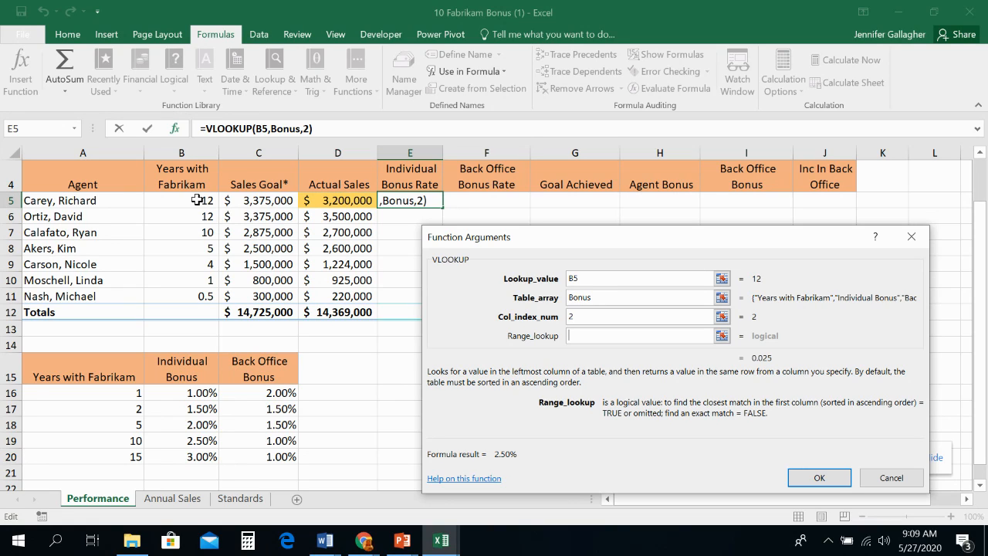
type("True")
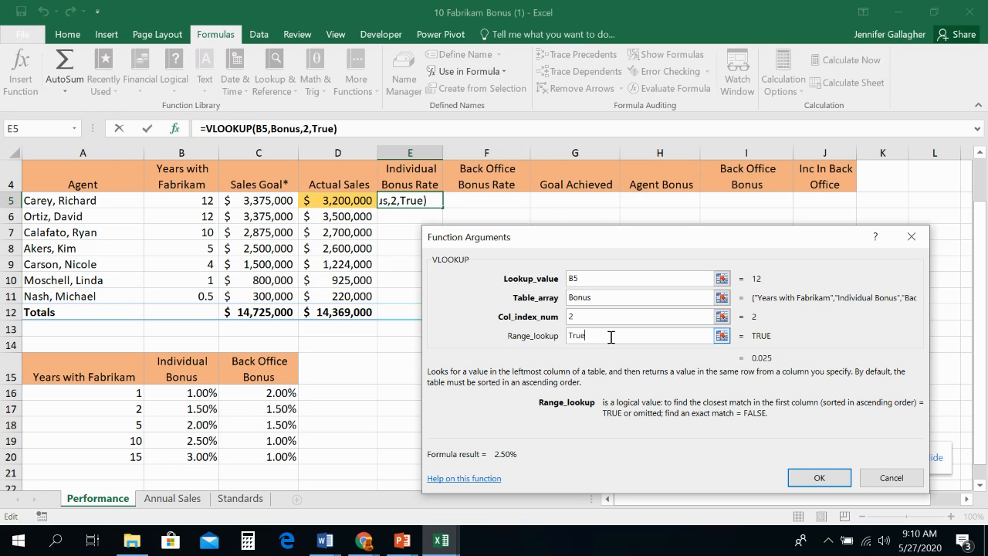
left_click(813, 480)
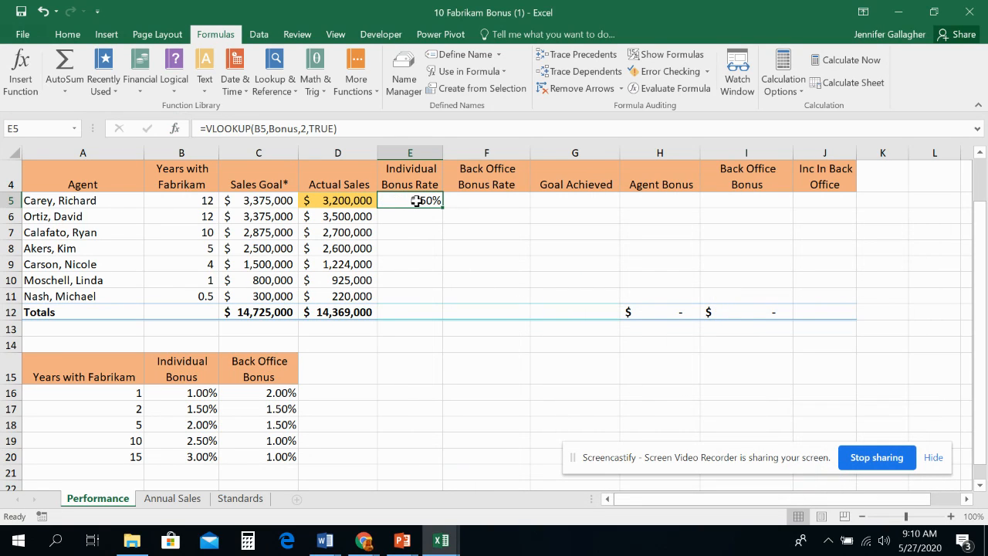
left_click_drag(441, 207, 440, 206)
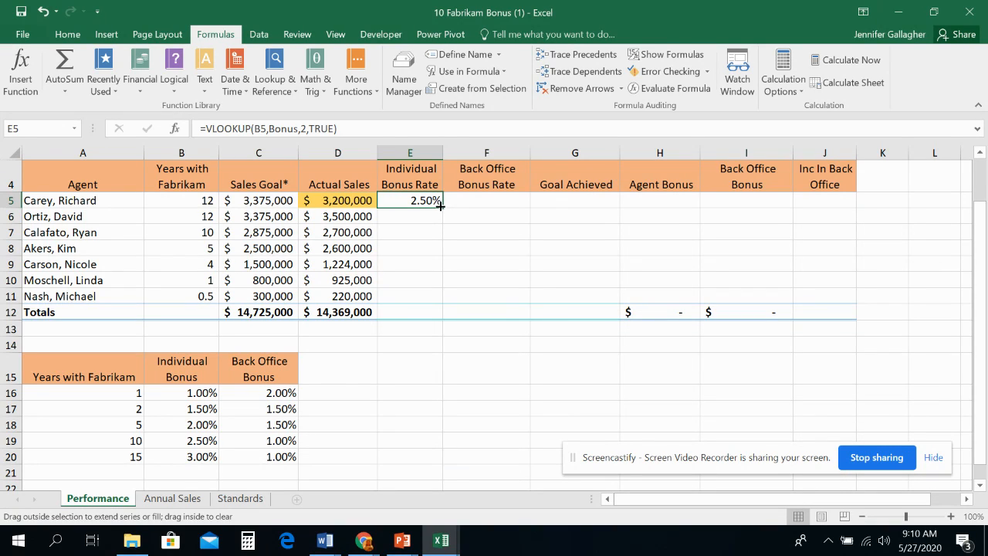
left_click_drag(440, 206, 443, 303)
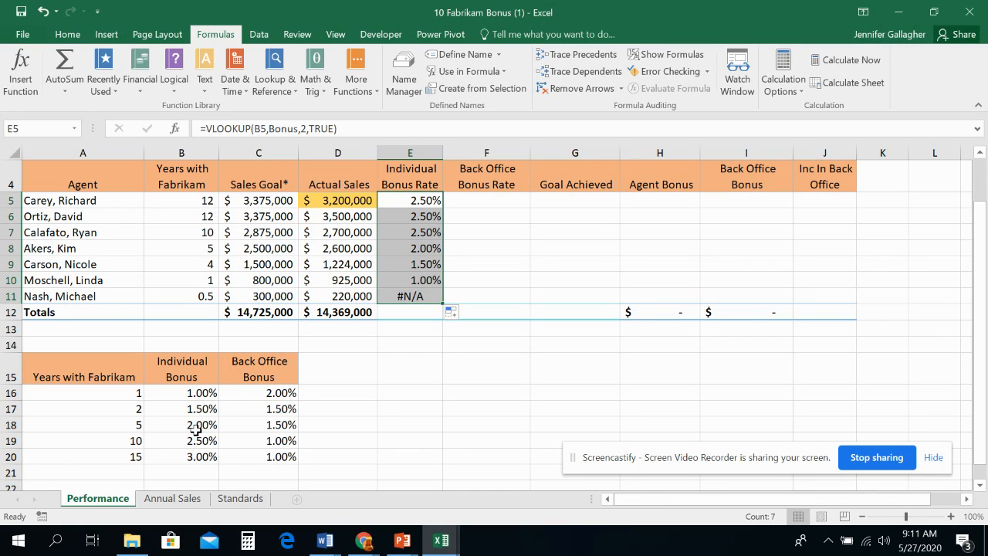
- Examine the copied lookup formulas in E9 to E11 against the years in column B and the bonus table's first row
left_click(194, 262)
left_click(410, 264)
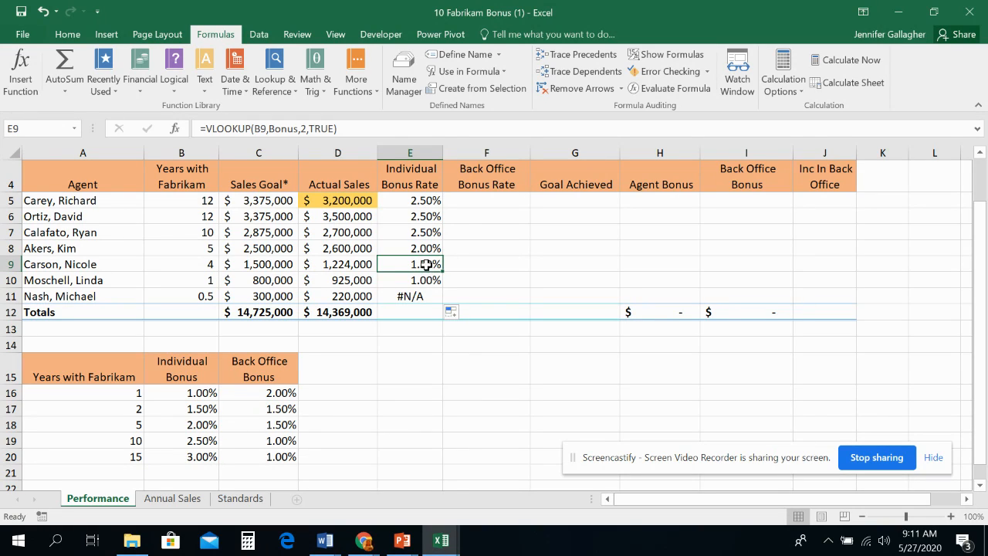
double_click(430, 265)
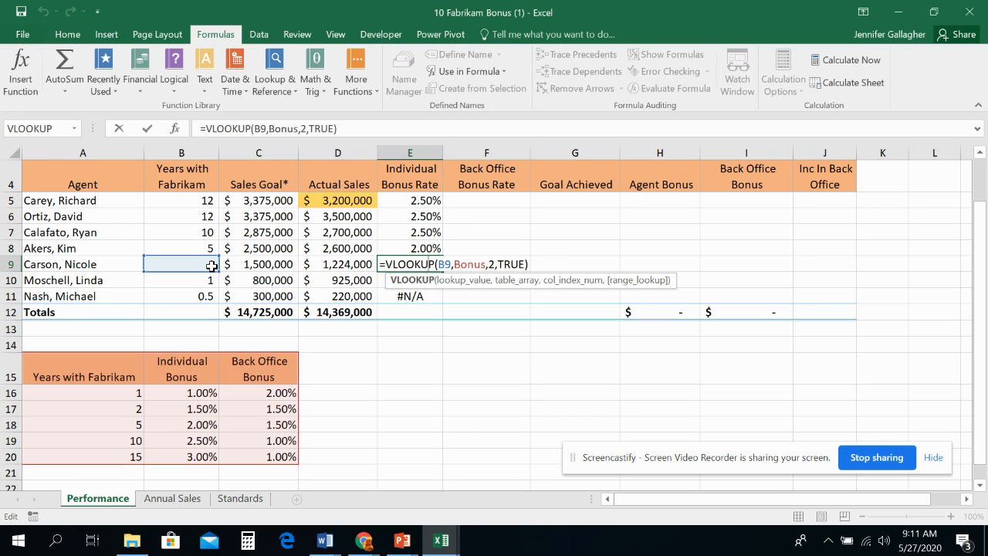
key("Return")
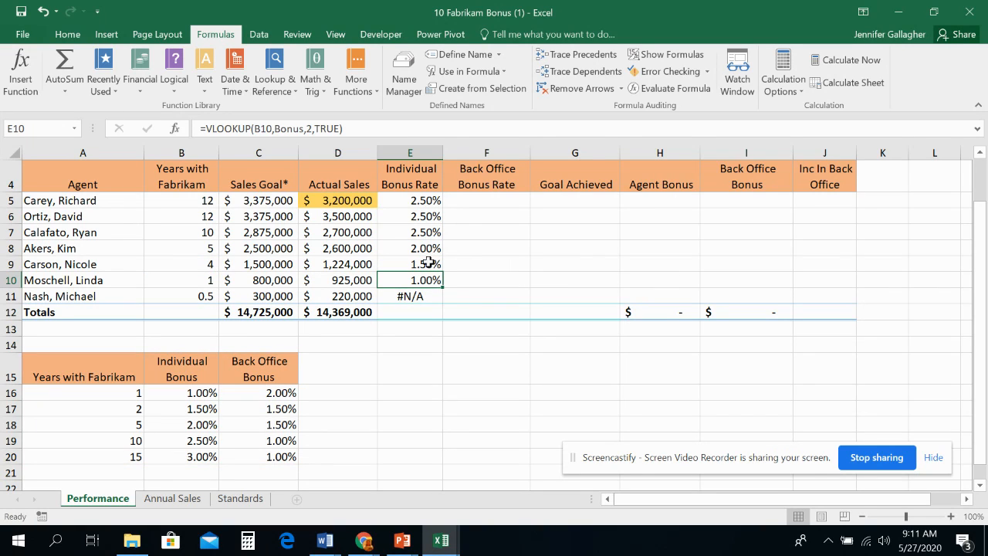
double_click(411, 281)
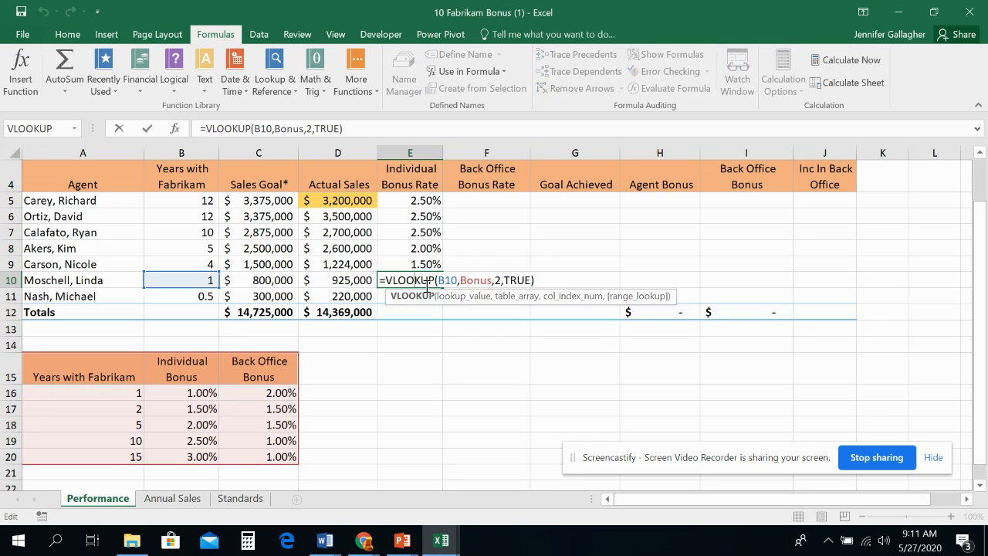
key("Return")
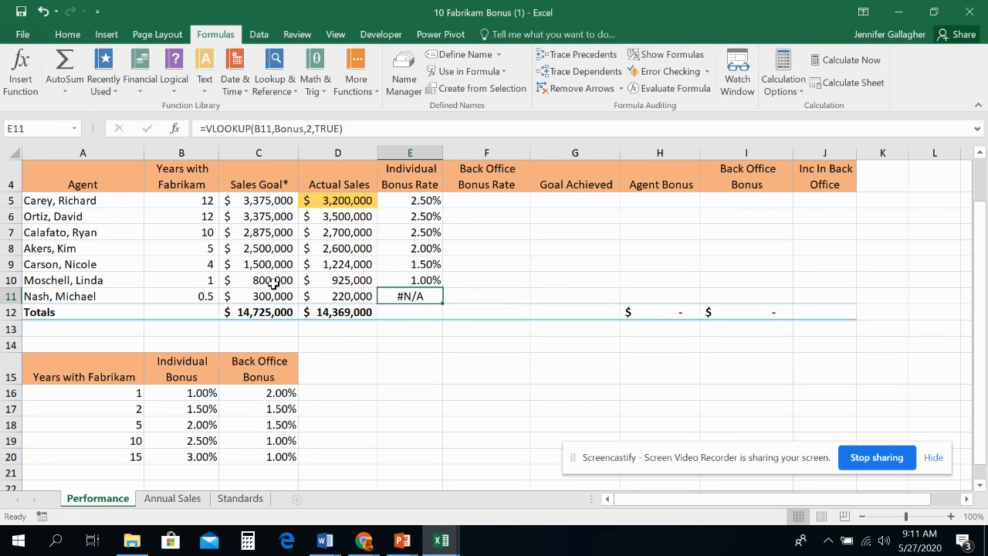
left_click(197, 299)
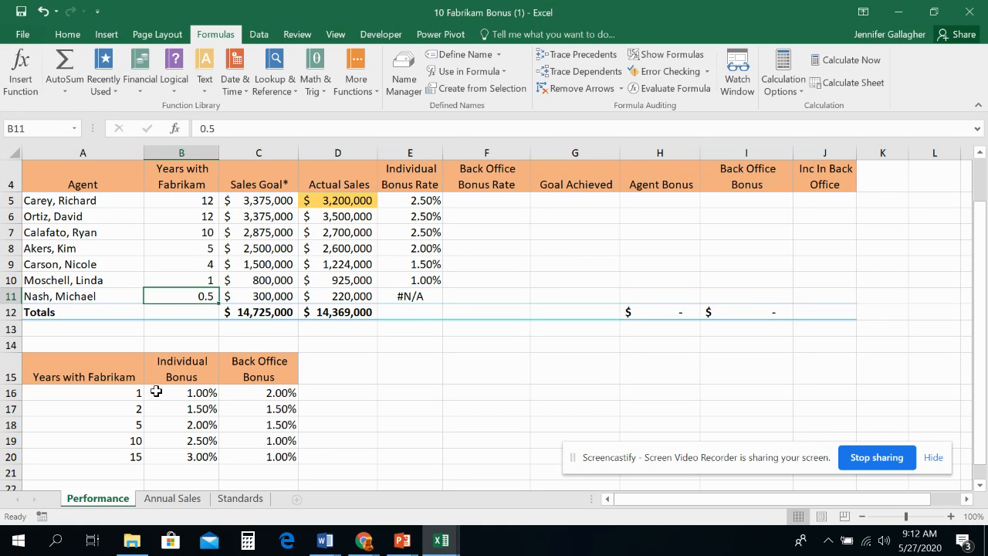
left_click(132, 393)
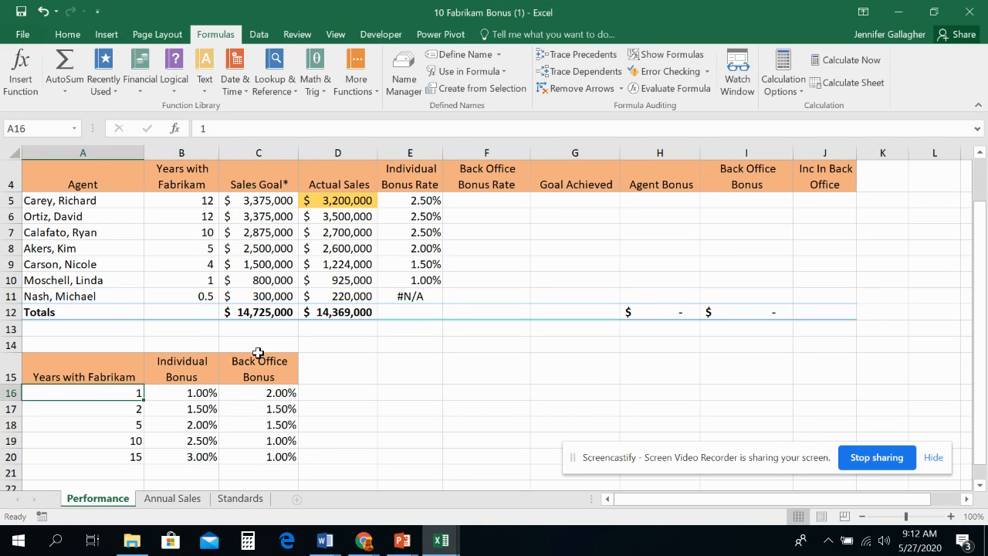
left_click(419, 295)
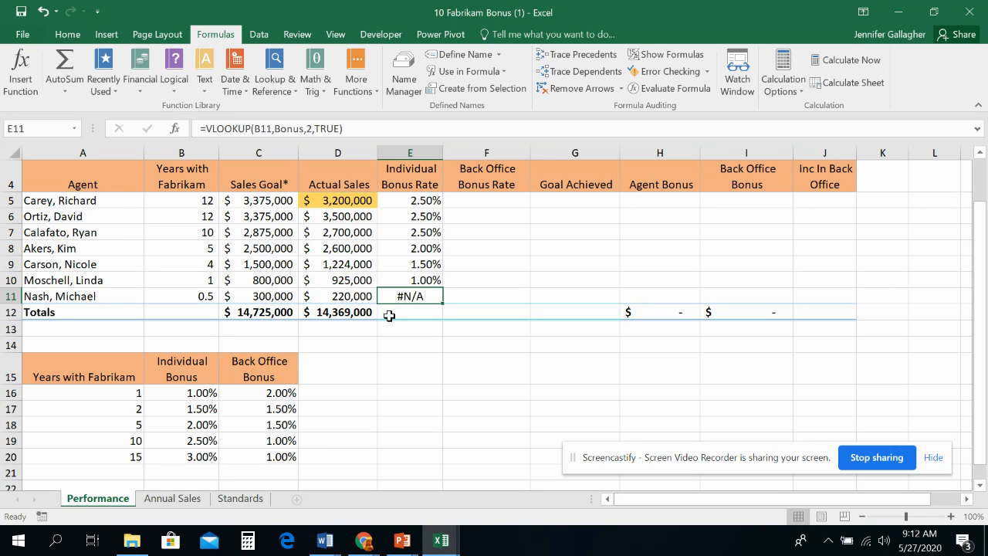
- Insert a VLOOKUP function in cell F5 for the back office bonus rate, finding it by searching for vlookup
scroll(474, 278, "up", 1)
left_click(481, 263)
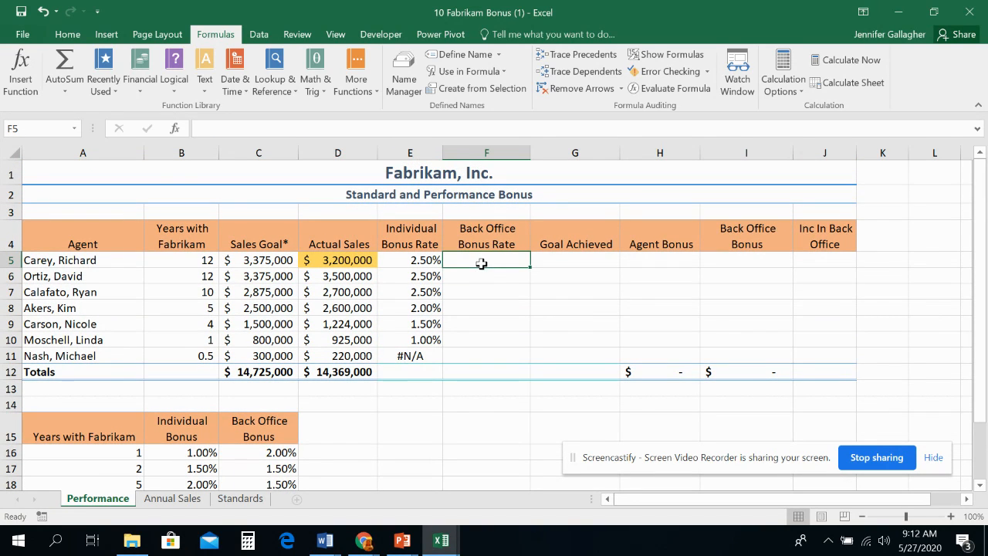
left_click(175, 128)
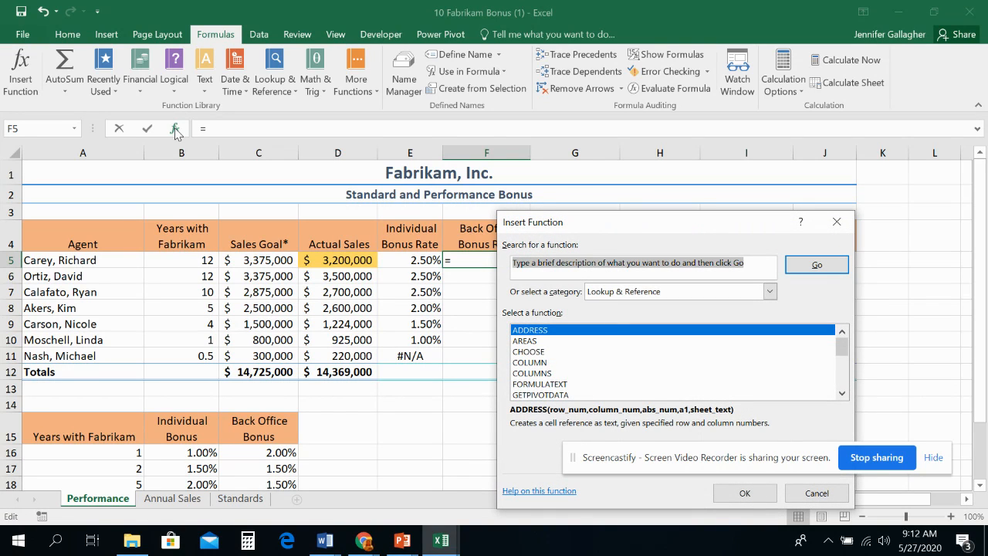
type("vlookup")
key("Return")
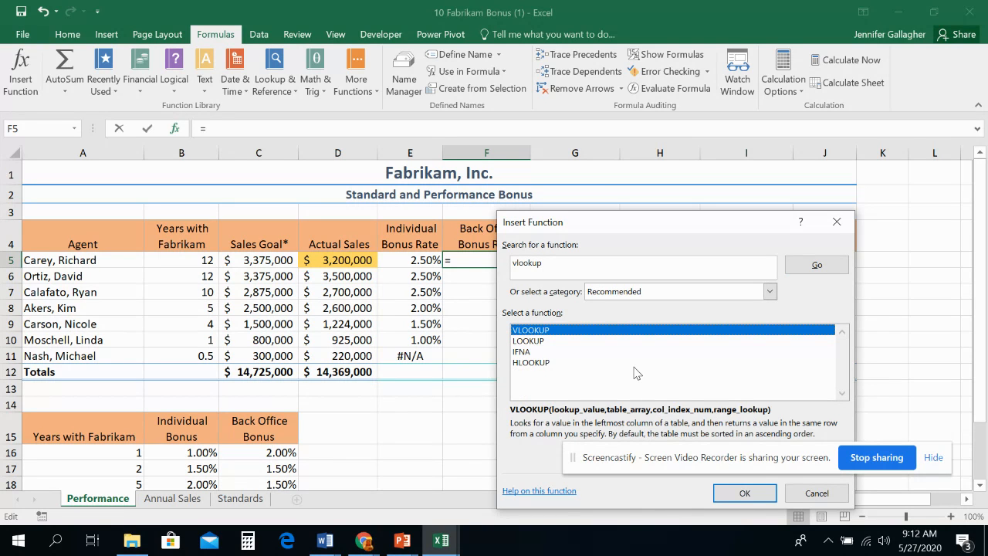
left_click(744, 493)
left_click_drag(623, 254, 748, 226)
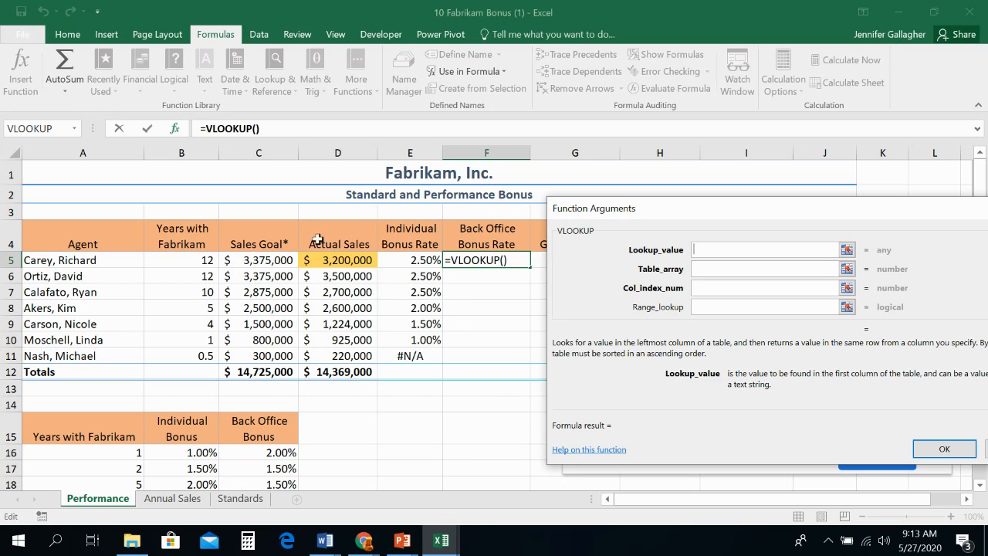
- Set the VLOOKUP lookup value to B5 and the table array to the Bonus range A15:C20
scroll(125, 431, "down", 1)
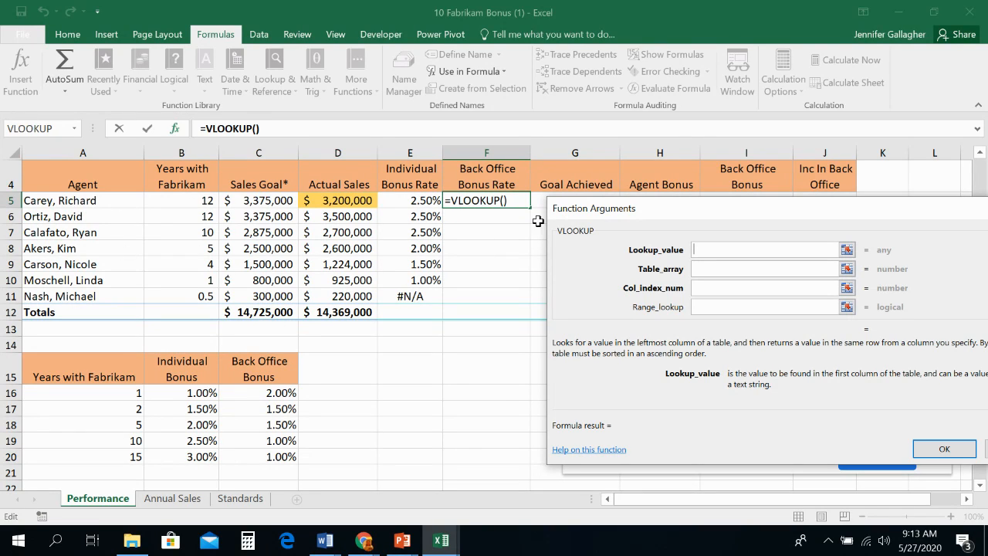
left_click(186, 203)
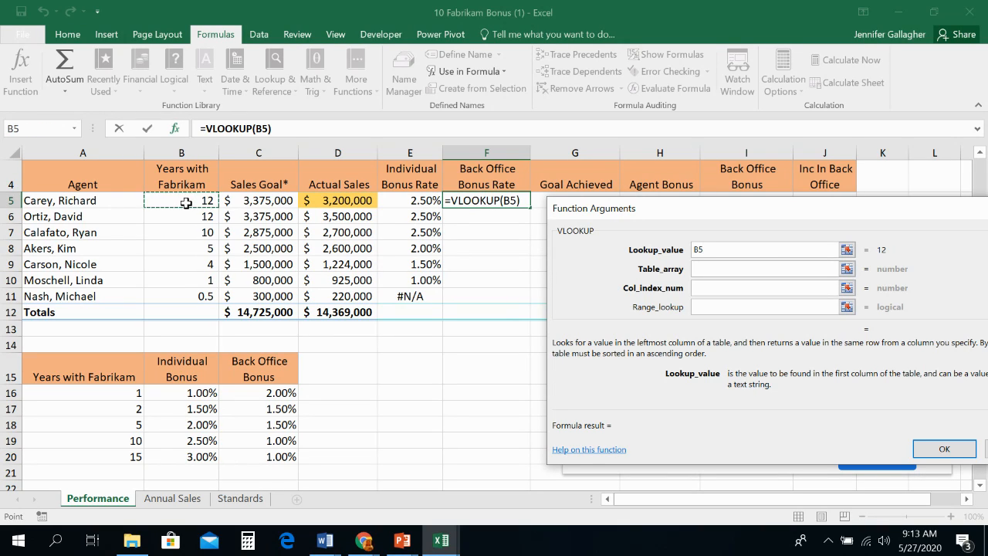
left_click(752, 269)
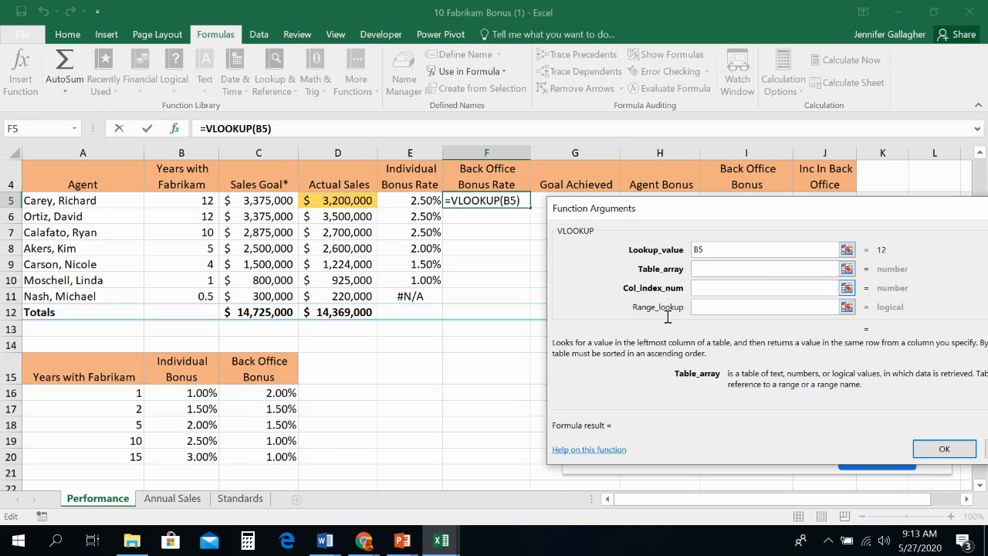
left_click(97, 365)
left_click_drag(97, 365, 263, 457)
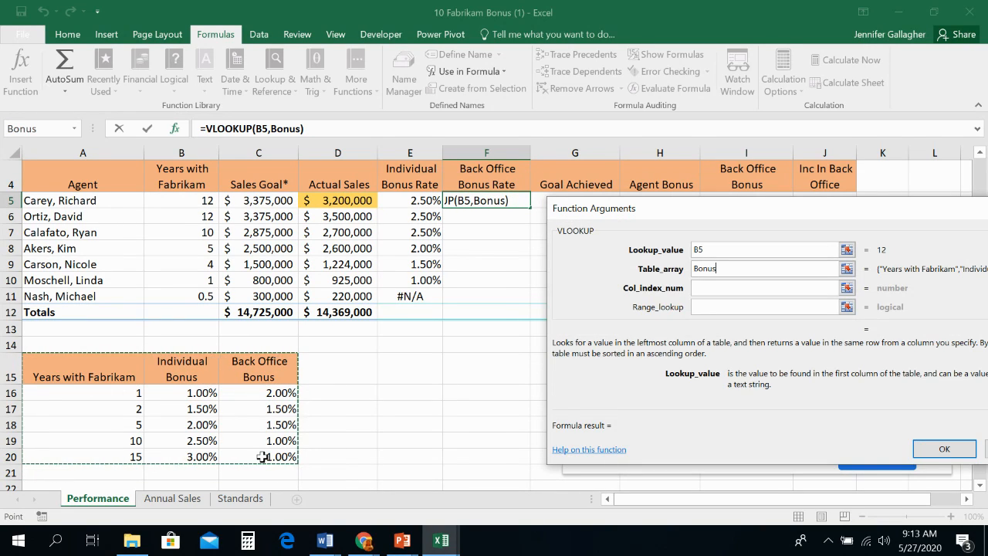
- Complete the F5 VLOOKUP with column index number 3 and a blank range lookup, and fill it down through F11
left_click(711, 291)
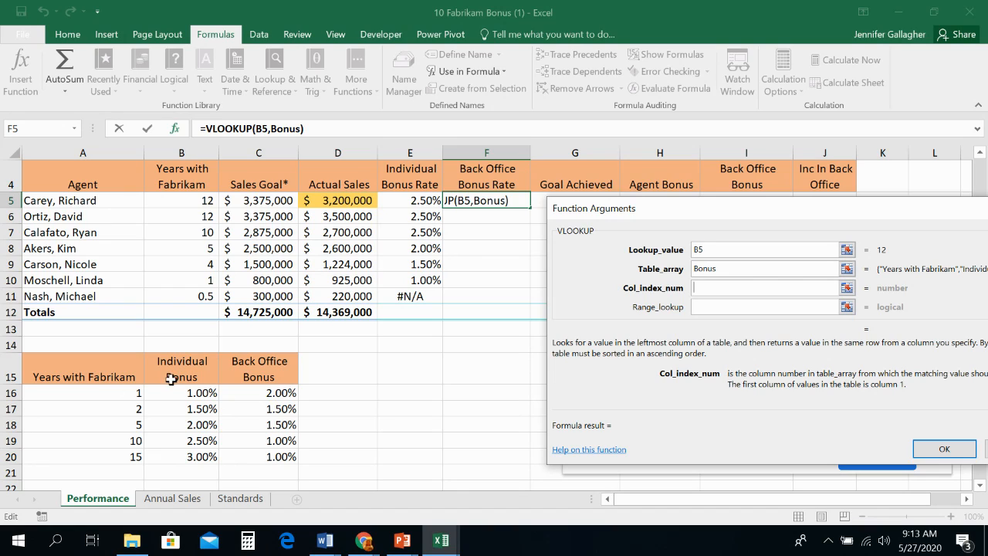
type("3")
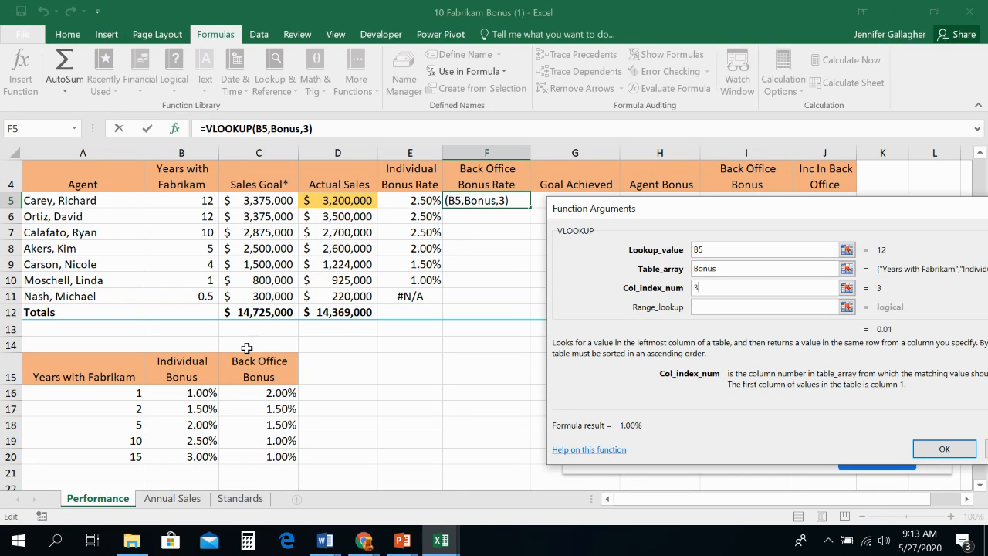
left_click(716, 304)
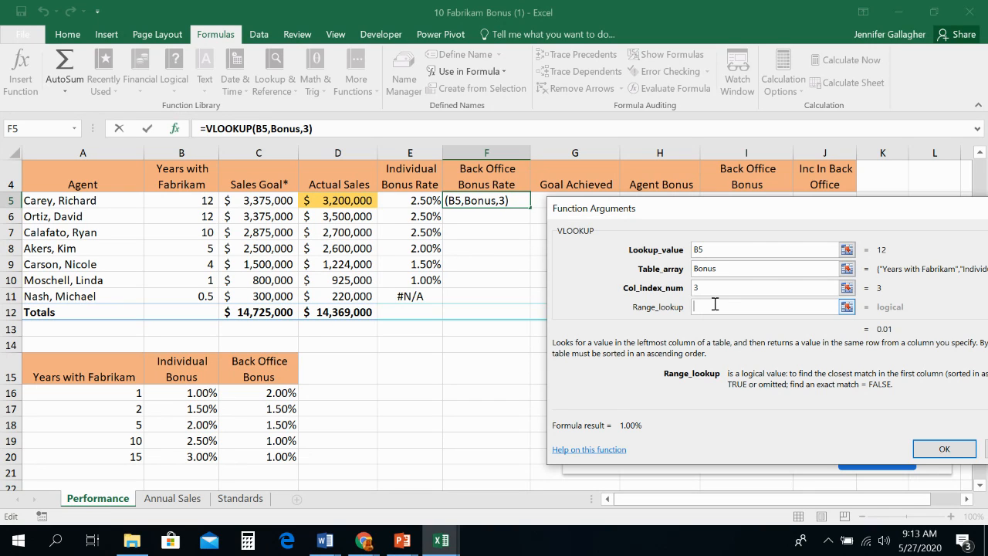
left_click_drag(725, 212, 544, 248)
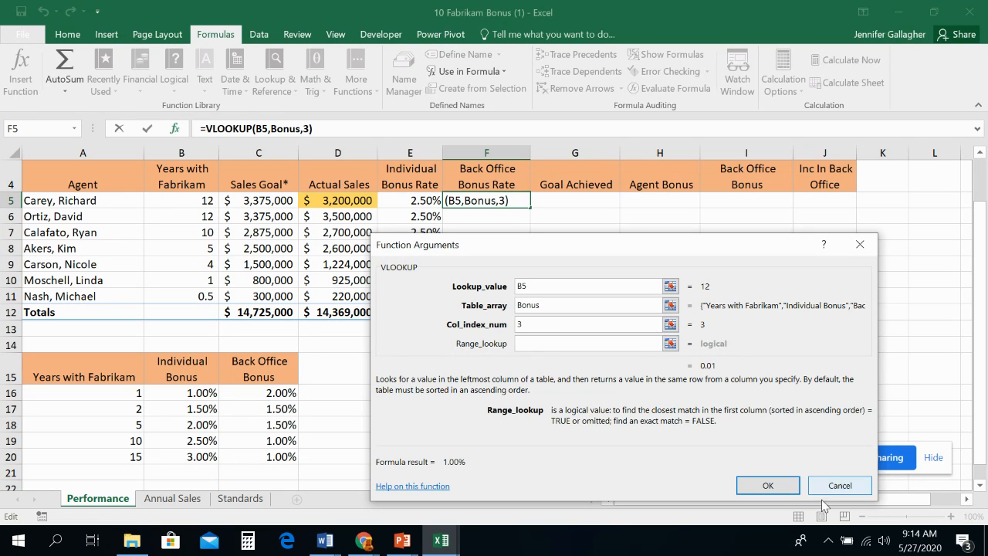
left_click(780, 485)
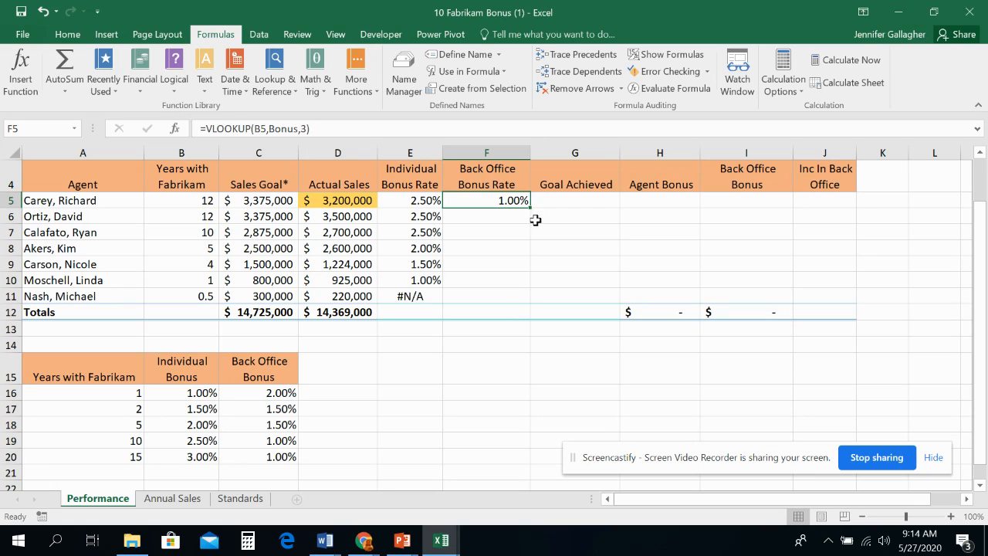
left_click_drag(531, 208, 521, 303)
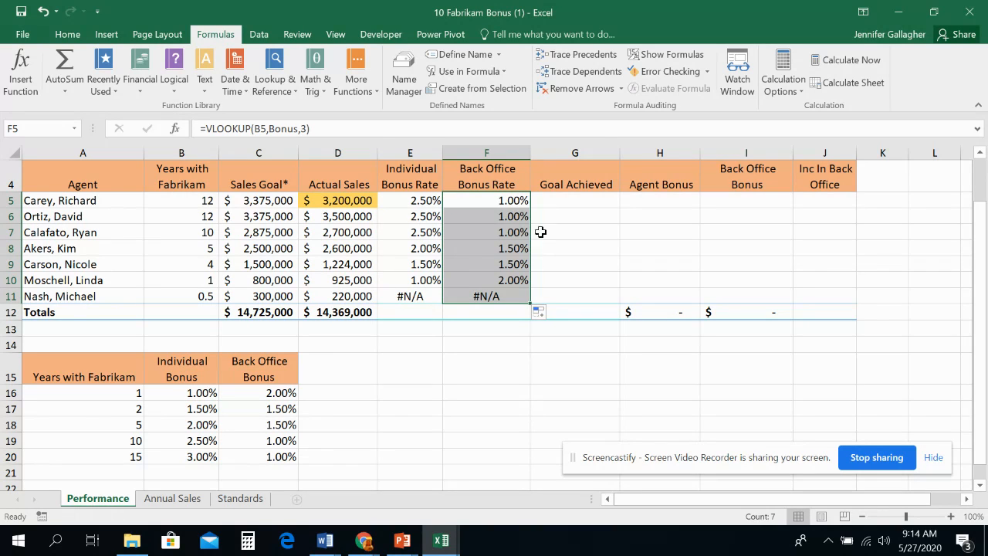
left_click(516, 202)
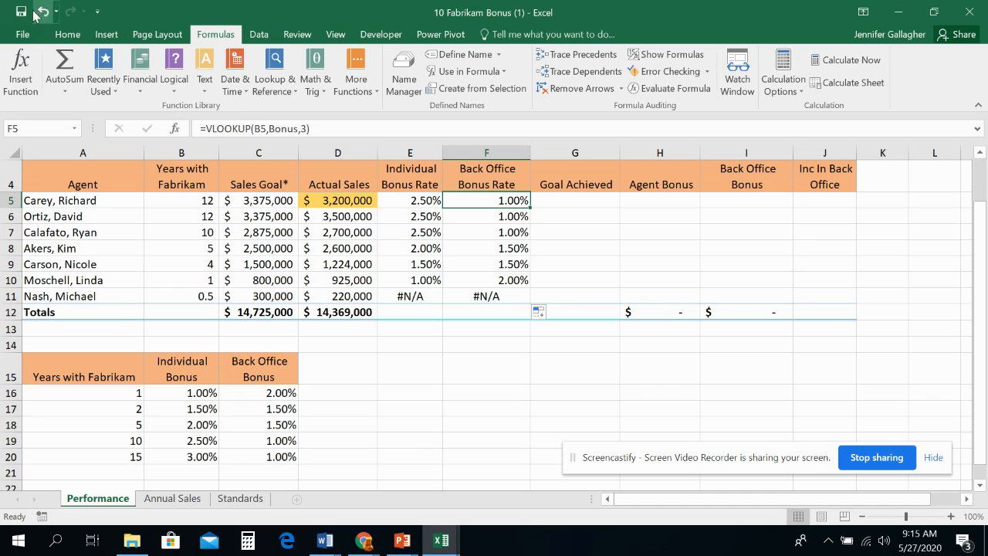
- Save the workbook in the Lesson 10 folder as 10 Fabrikam Bonus Solution
left_click(23, 36)
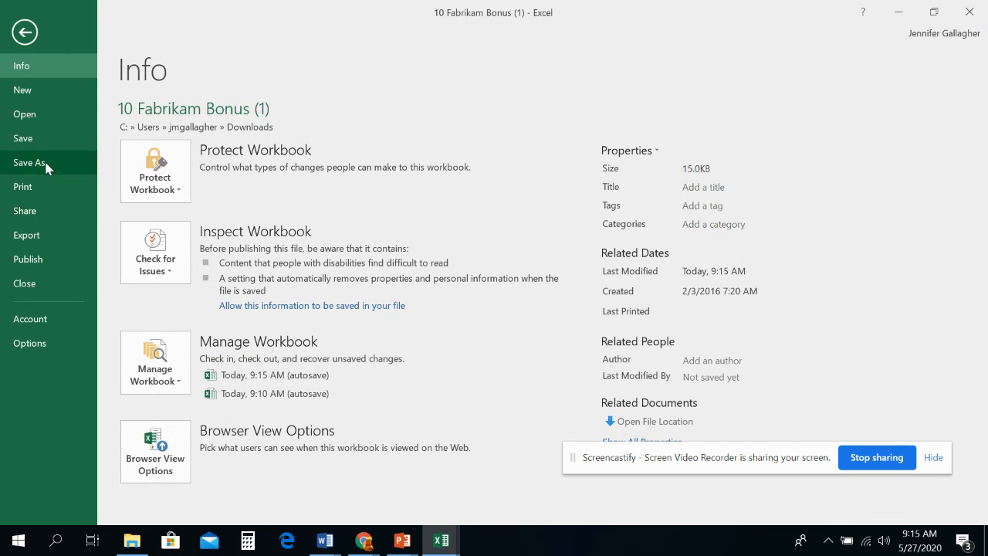
left_click(24, 162)
left_click(447, 235)
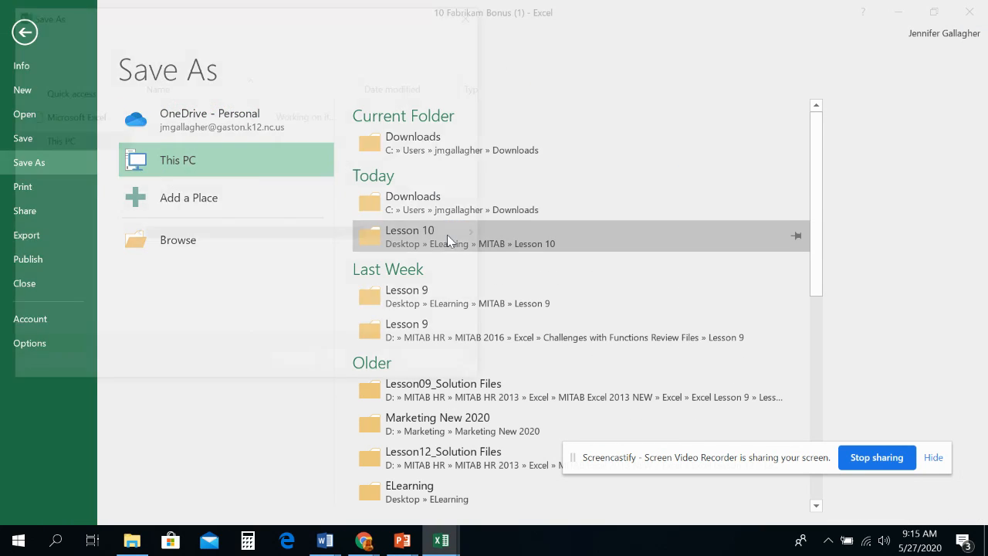
left_click(292, 262)
key("BackSpace")
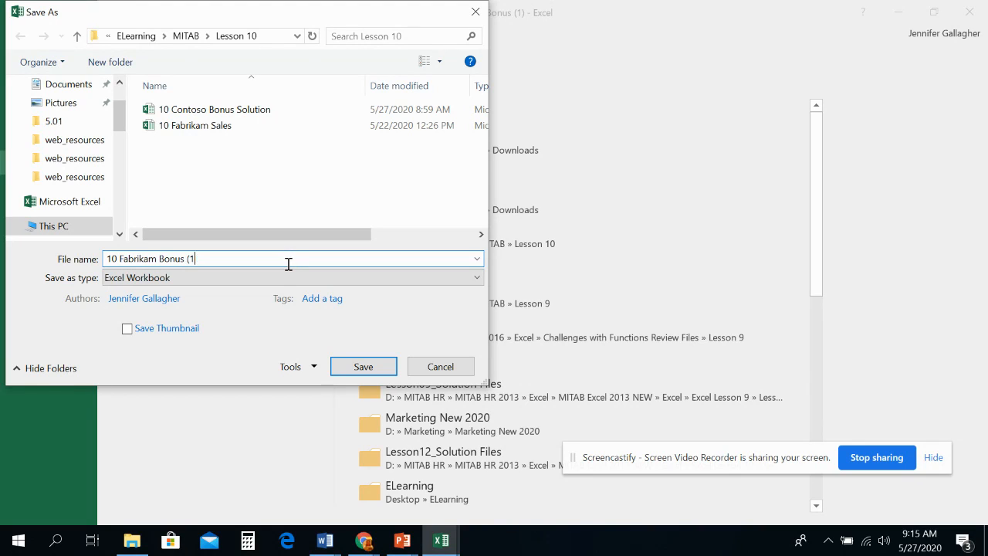
type("Solution")
left_click(382, 367)
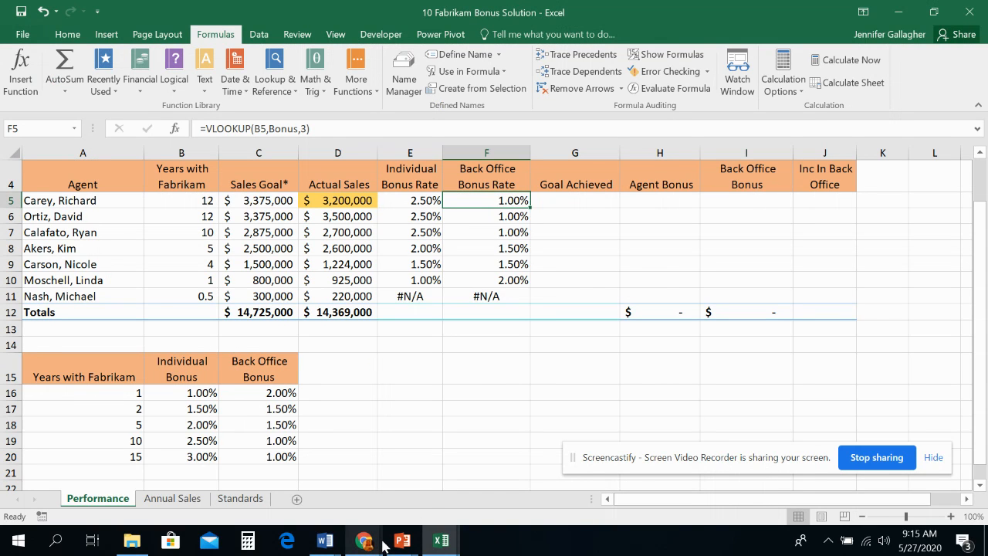
- Switch to the PowerPoint lecture slides and read the Using HLOOKUP slides and the HLOOKUP step-by-step instructions on slides 44 to 46
mouse_move(382, 542)
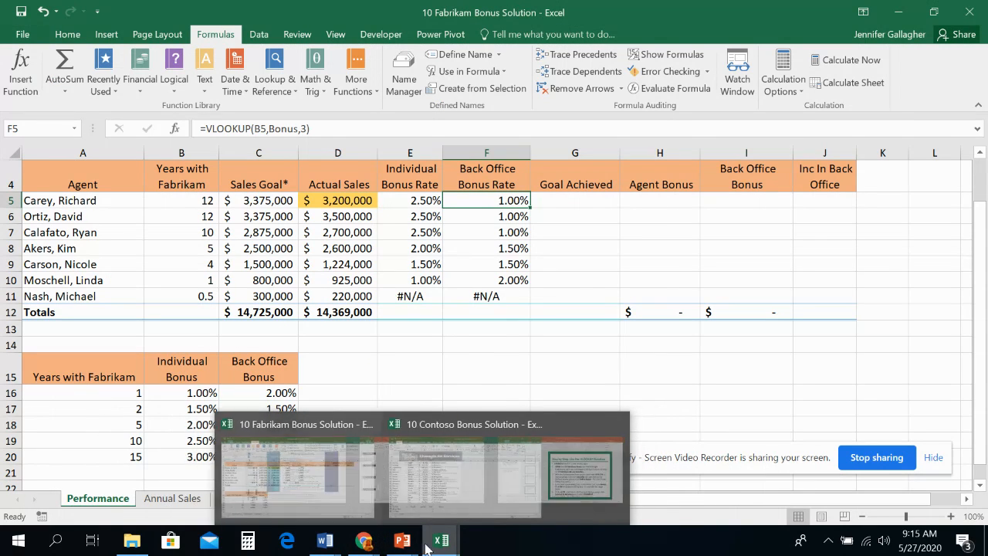
left_click(561, 467)
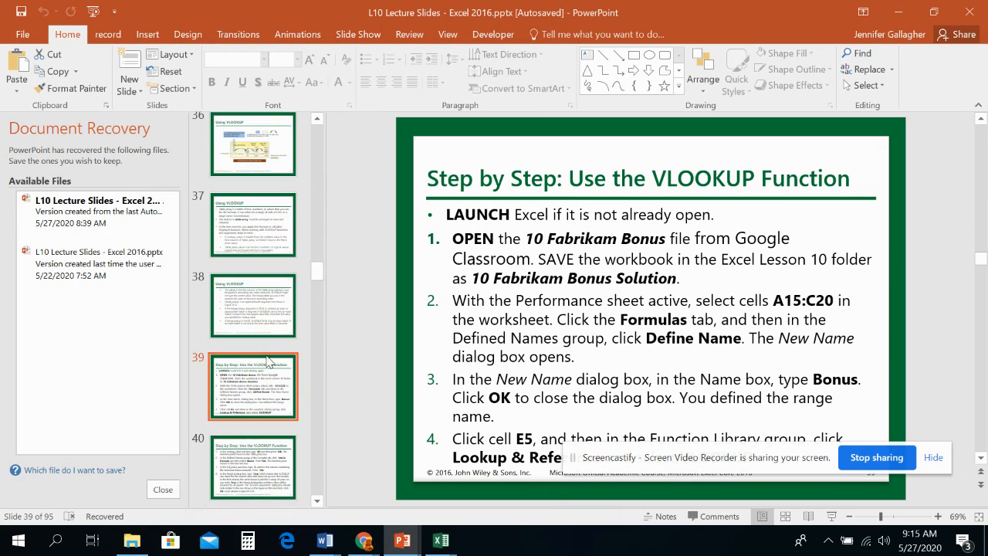
scroll(265, 384, "down", 5)
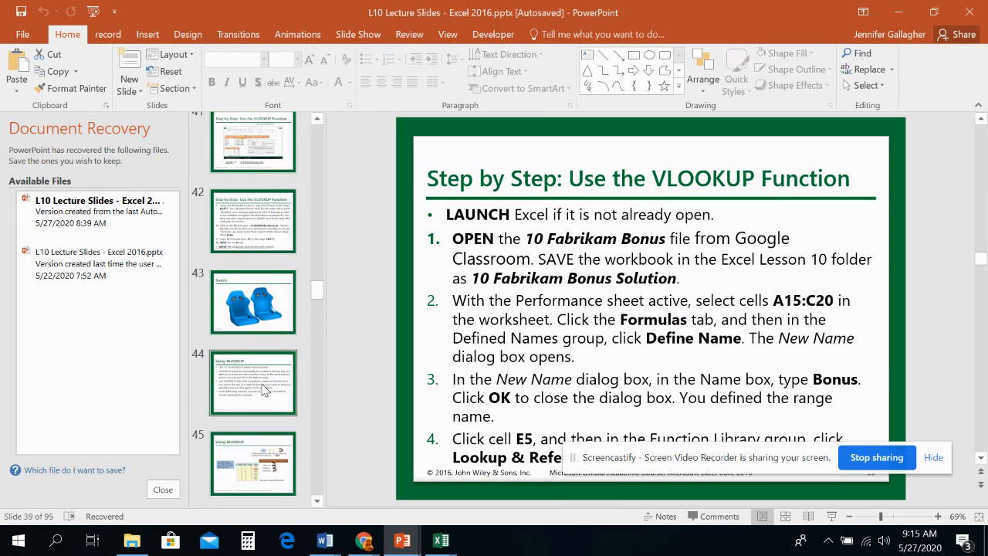
left_click(265, 389)
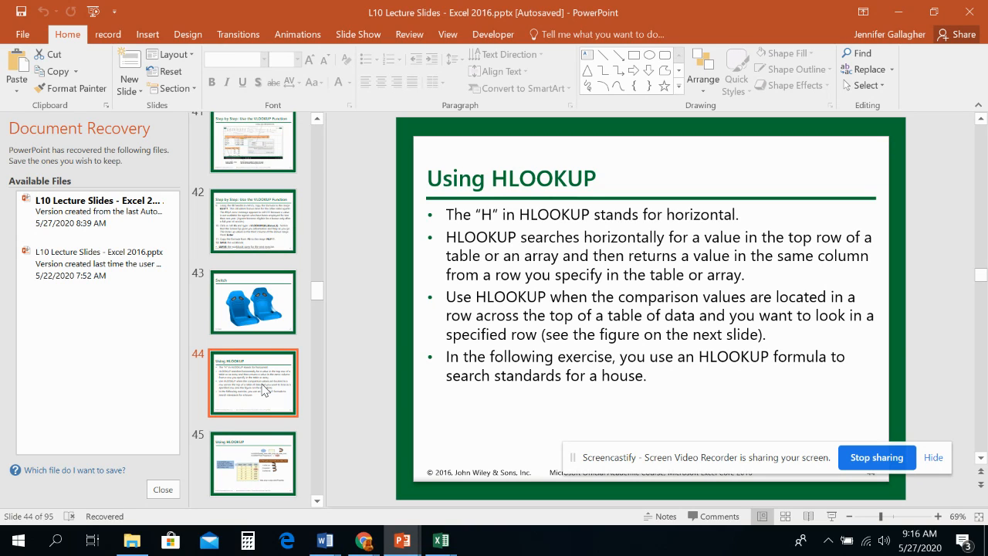
key("Down")
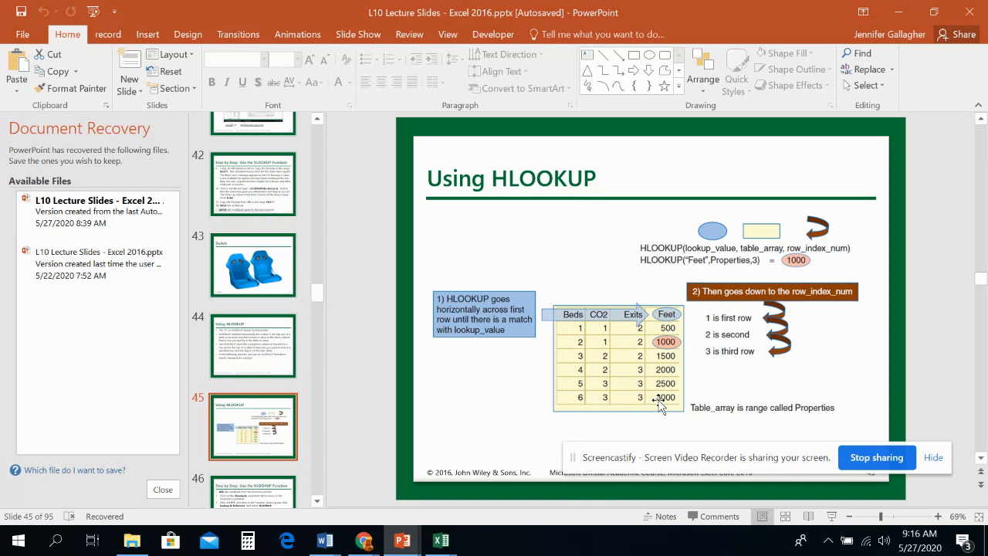
scroll(254, 432, "down", 1)
left_click(257, 425)
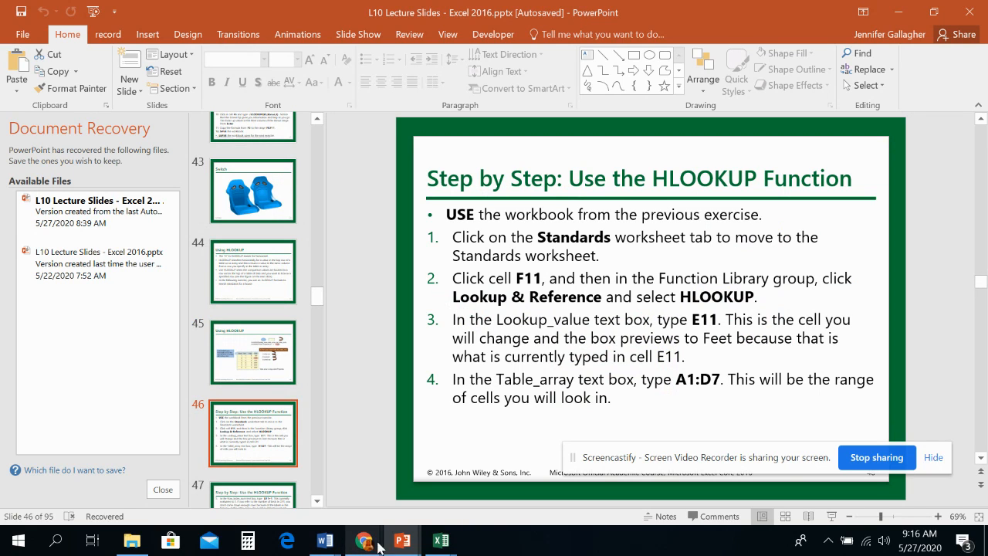
- Switch to the 10 Contoso Bonus Solution workbook and compare the column E job titles, such as Physician, with the position table in rows 35 to 45
mouse_move(431, 543)
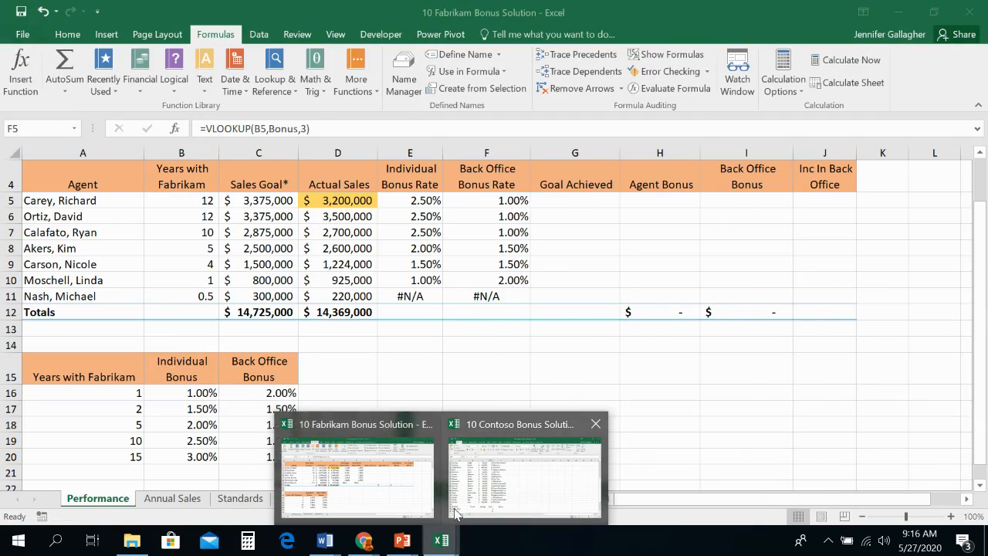
left_click(489, 475)
scroll(472, 371, "up", 5)
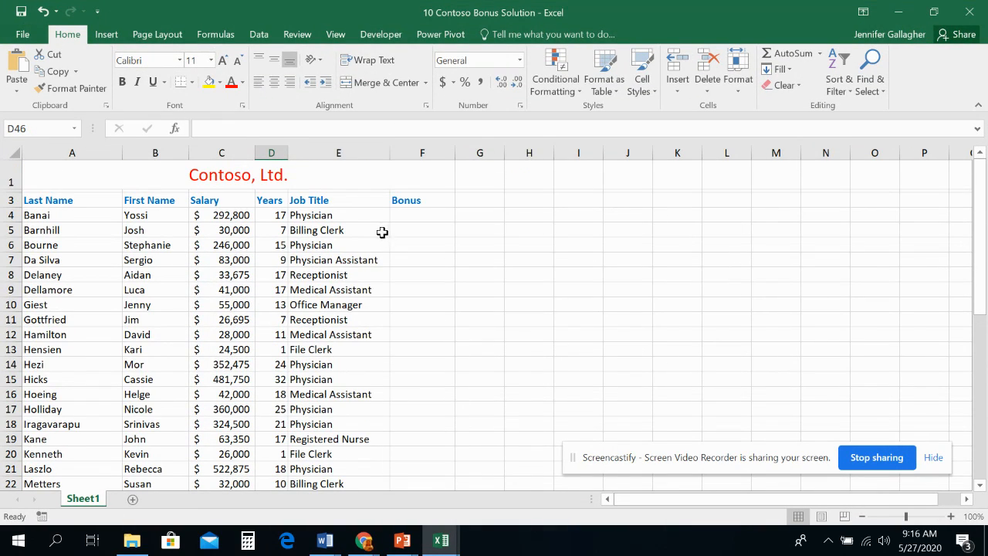
left_click(408, 213)
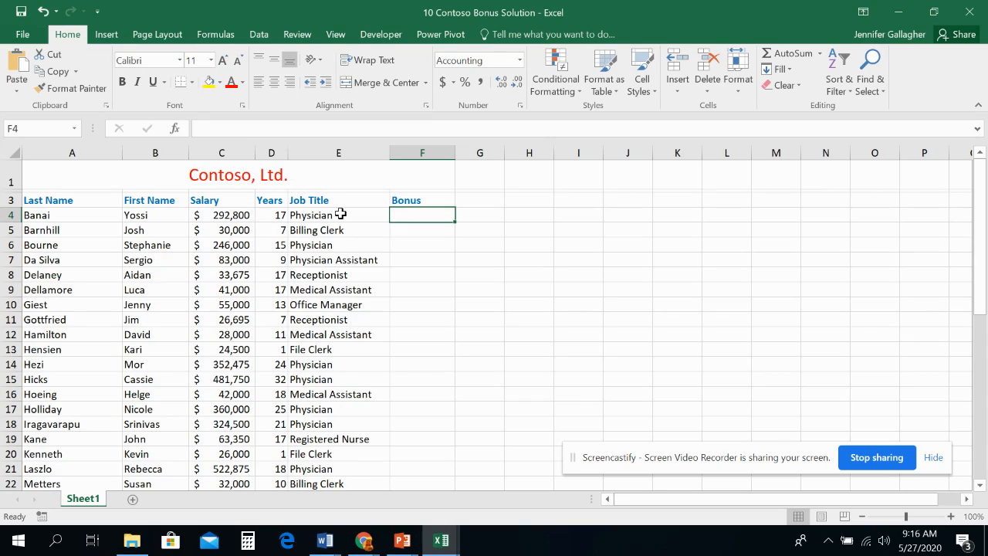
scroll(345, 214, "down", 8)
scroll(109, 356, "up", 8)
scroll(103, 415, "down", 4)
scroll(155, 409, "down", 4)
scroll(159, 399, "up", 8)
scroll(325, 232, "down", 9)
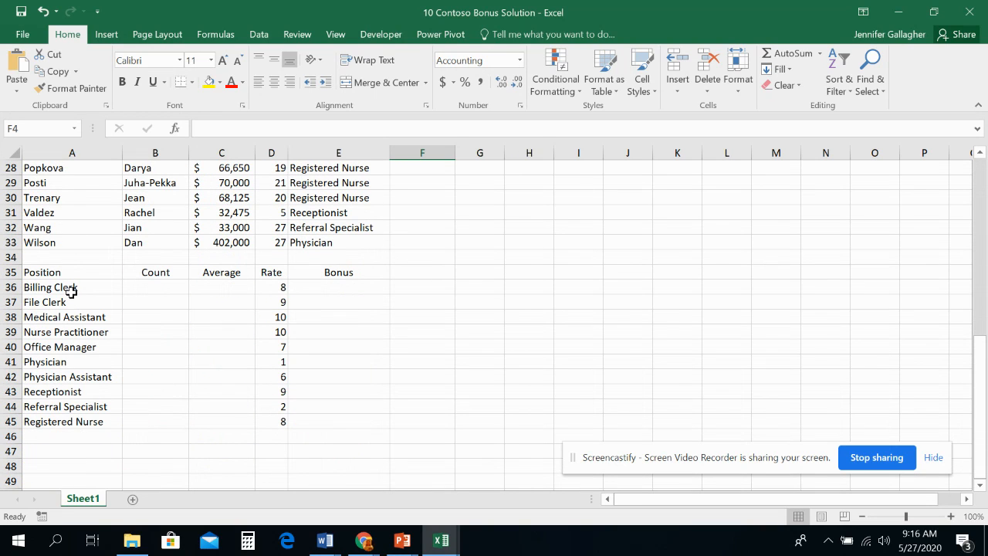
scroll(232, 277, "up", 9)
left_click(320, 216)
scroll(265, 379, "down", 9)
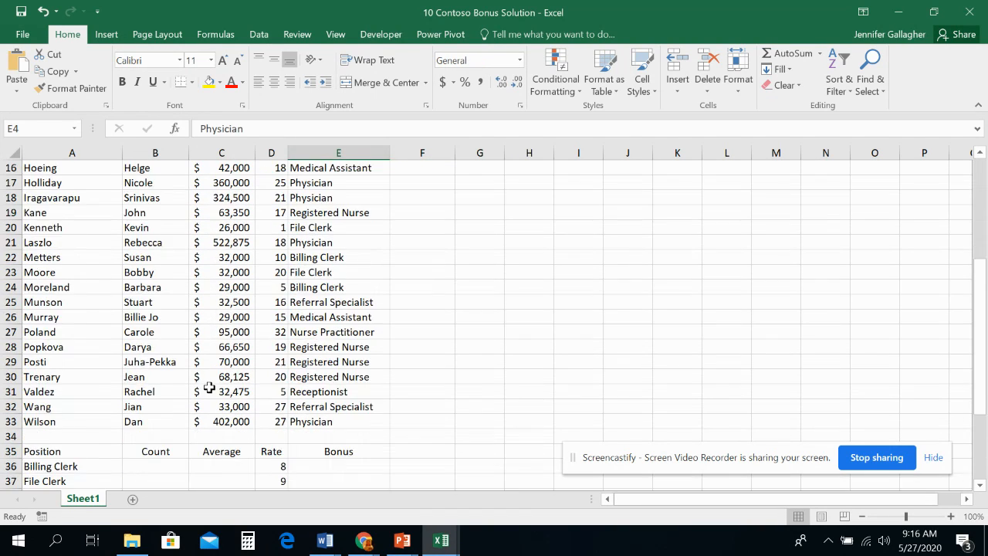
left_click(54, 361)
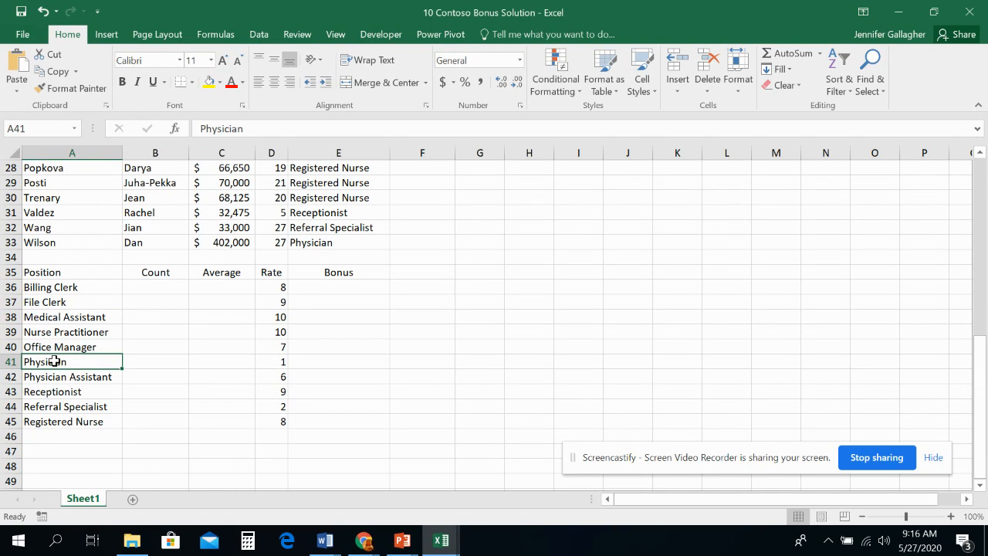
- Switch back to the 10 Fabrikam Bonus Solution workbook and go to its Standards sheet
left_click(442, 542)
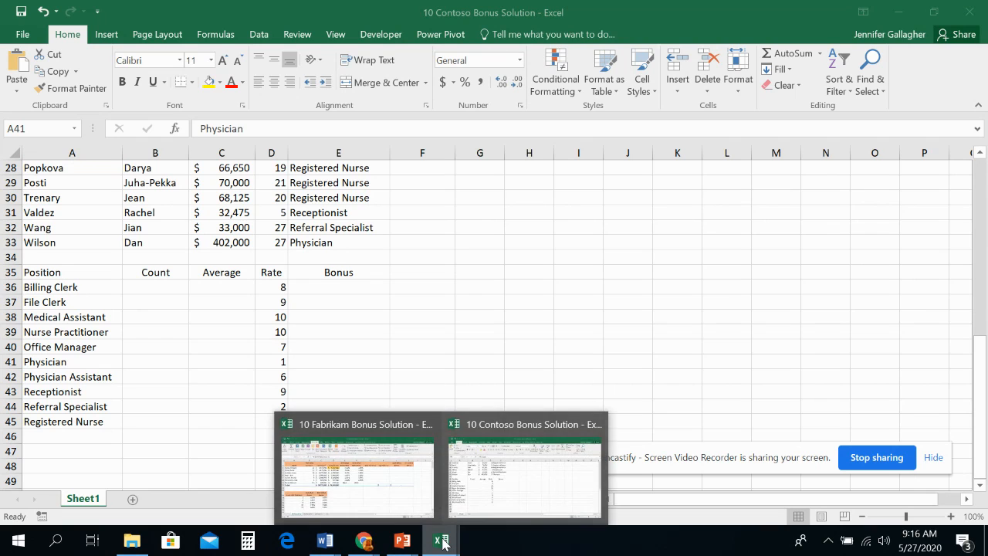
left_click(400, 476)
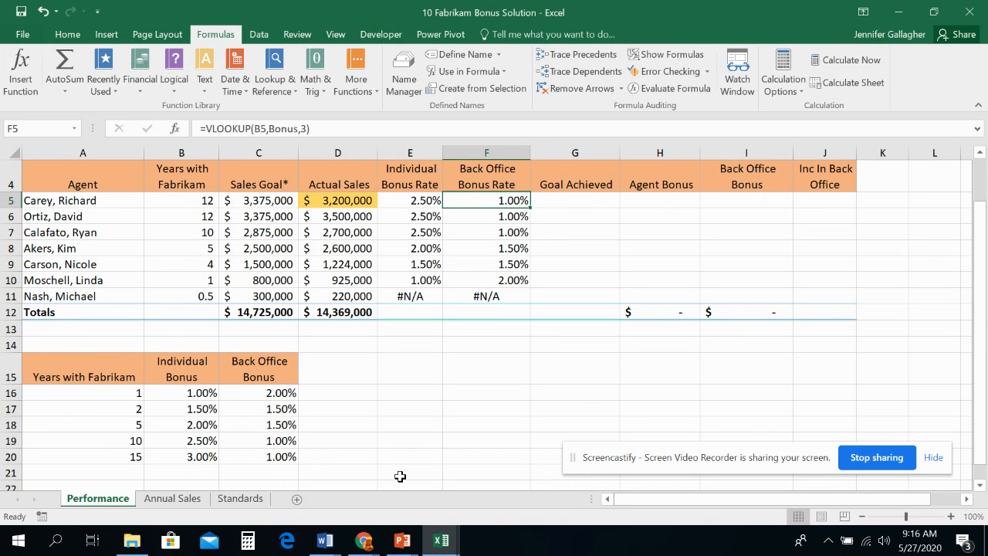
left_click(244, 499)
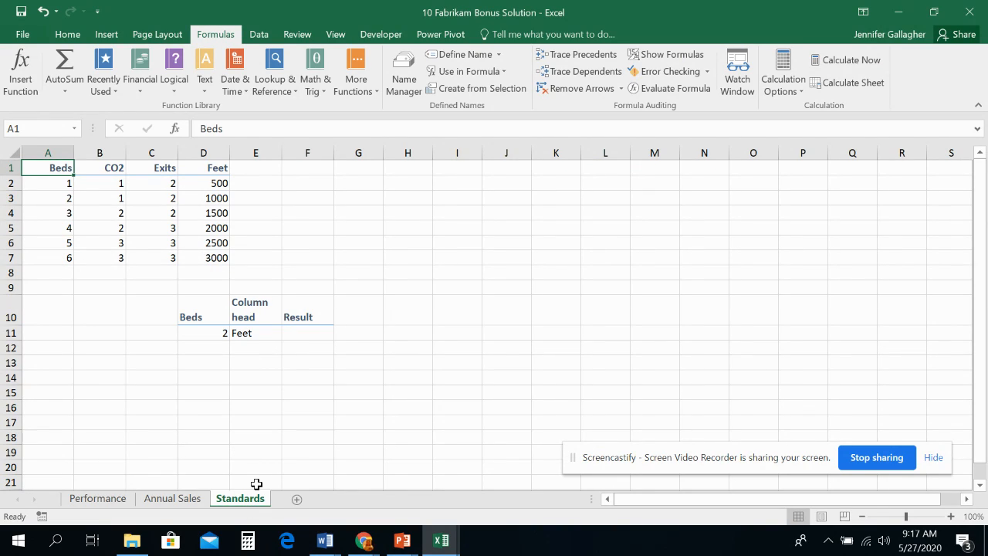
- Start an HLOOKUP function in cell F11 and set its lookup value to E11, the column head cell
left_click(294, 335)
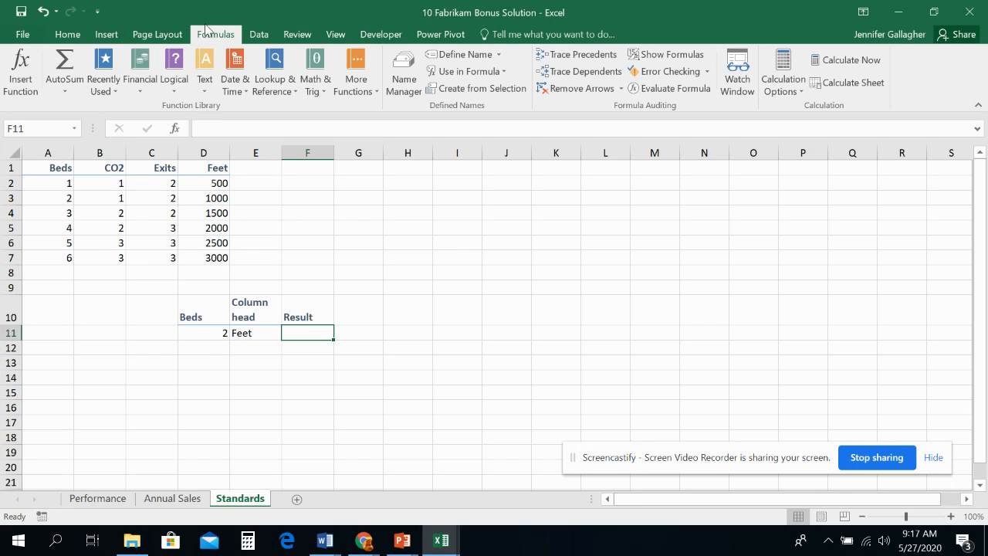
left_click(267, 93)
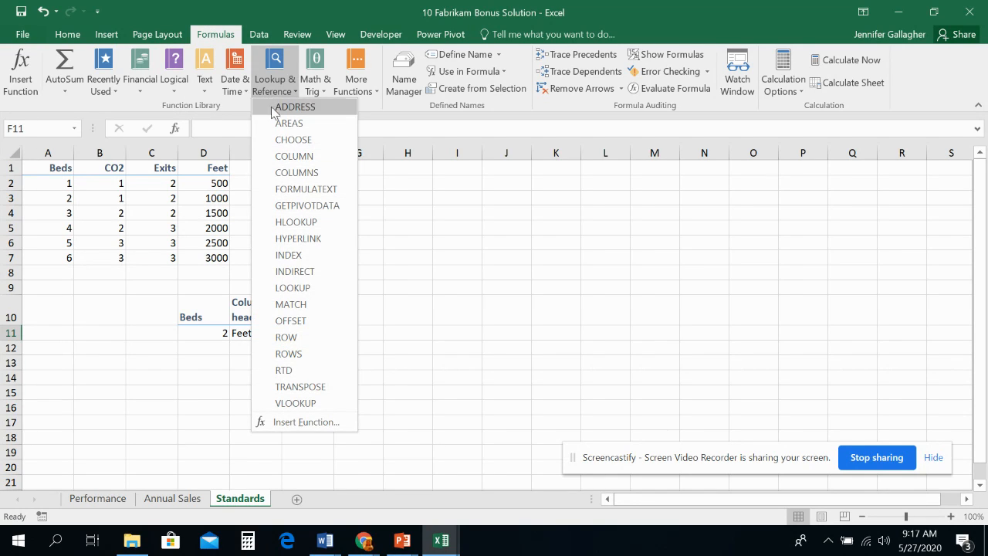
left_click(296, 222)
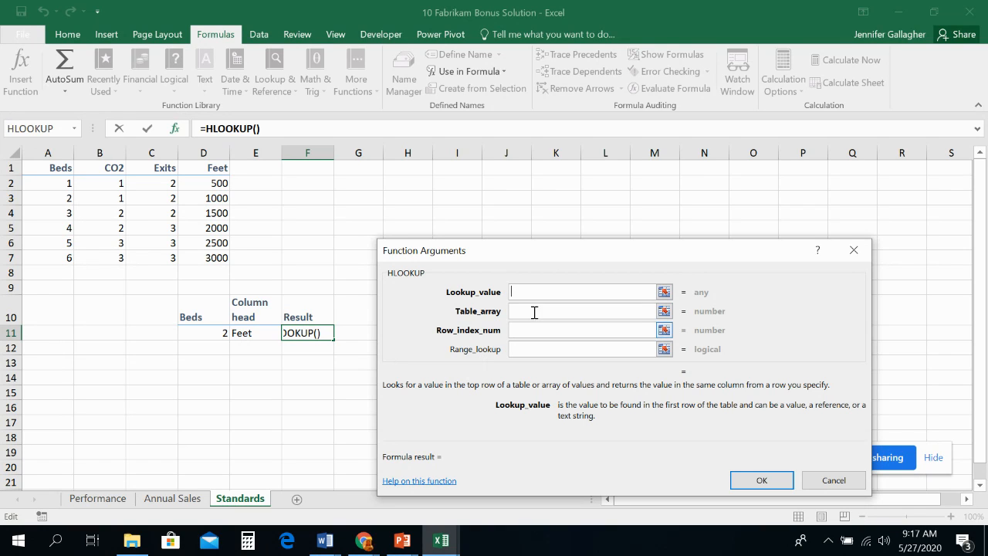
left_click_drag(512, 253, 553, 191)
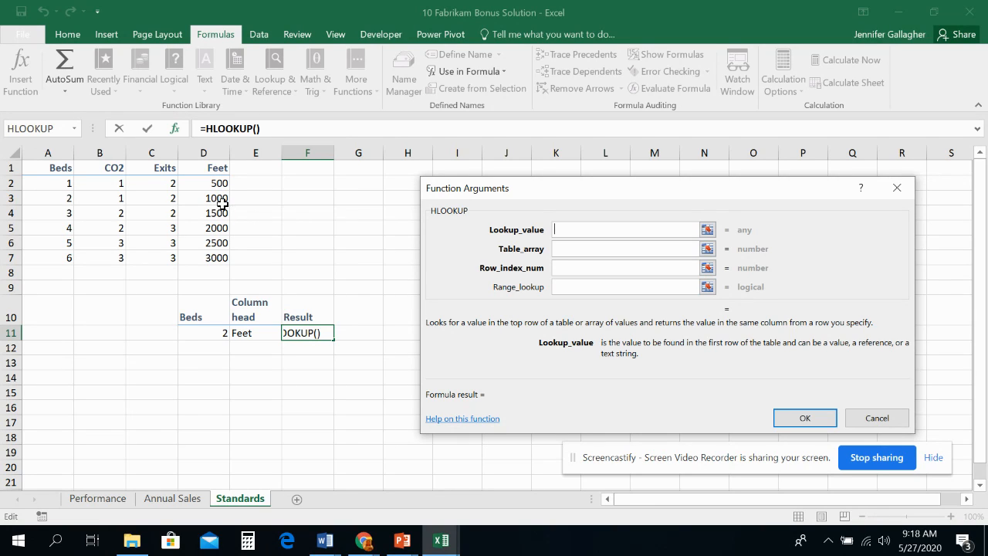
left_click(260, 337)
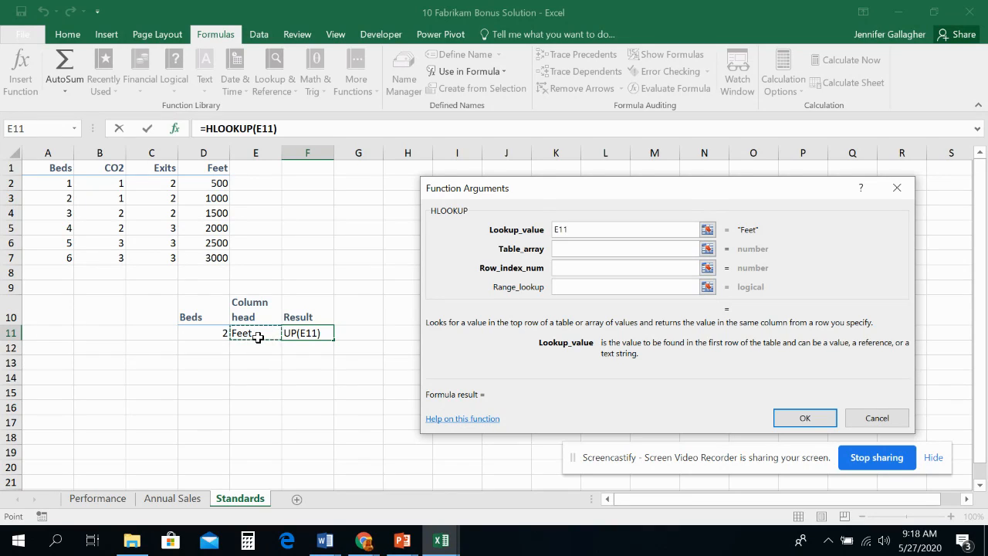
left_click(578, 247)
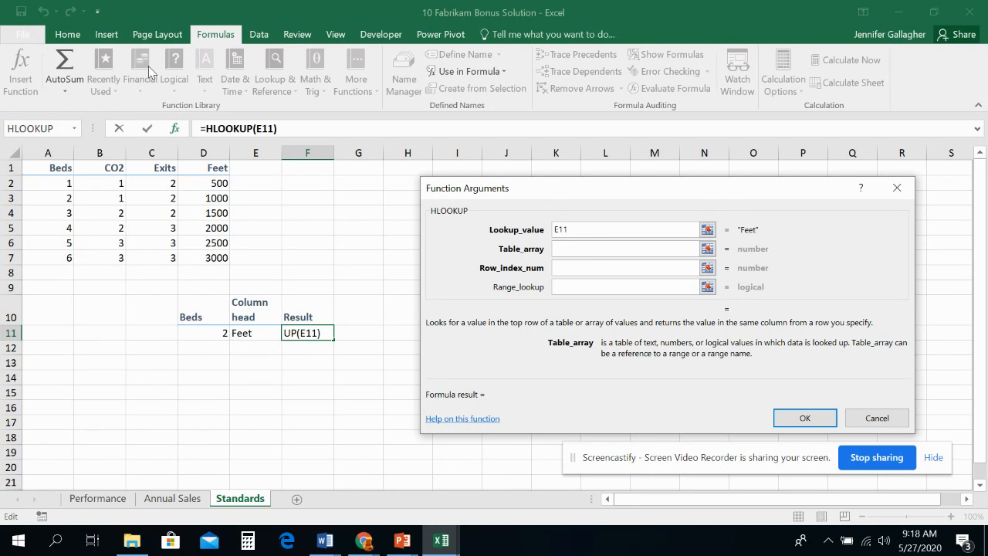
left_click_drag(49, 166, 195, 259)
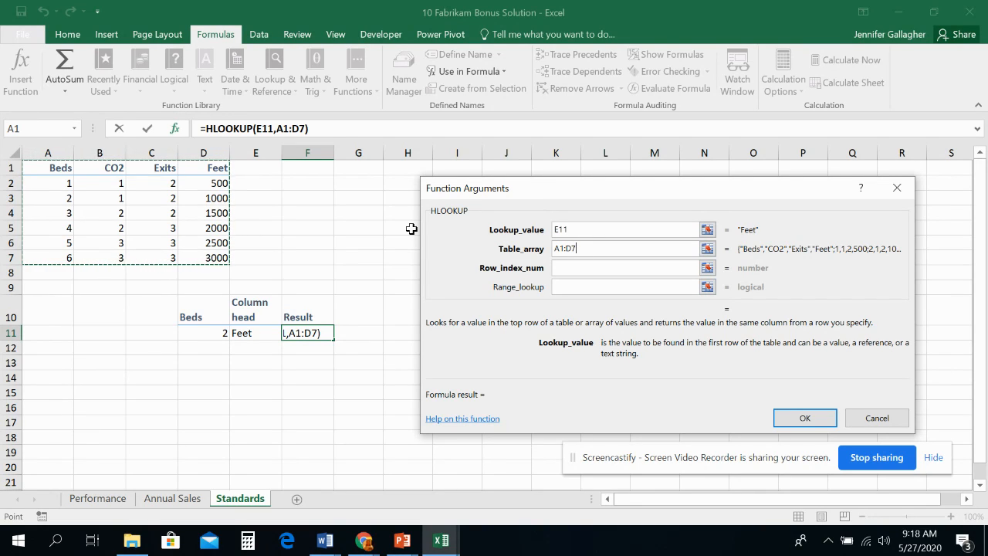
key("F4")
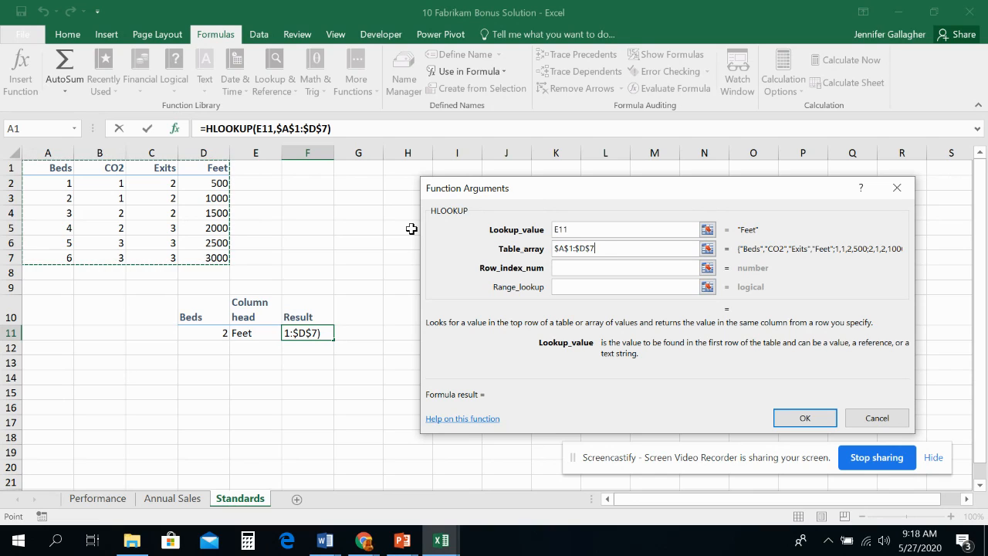
left_click_drag(624, 249, 535, 254)
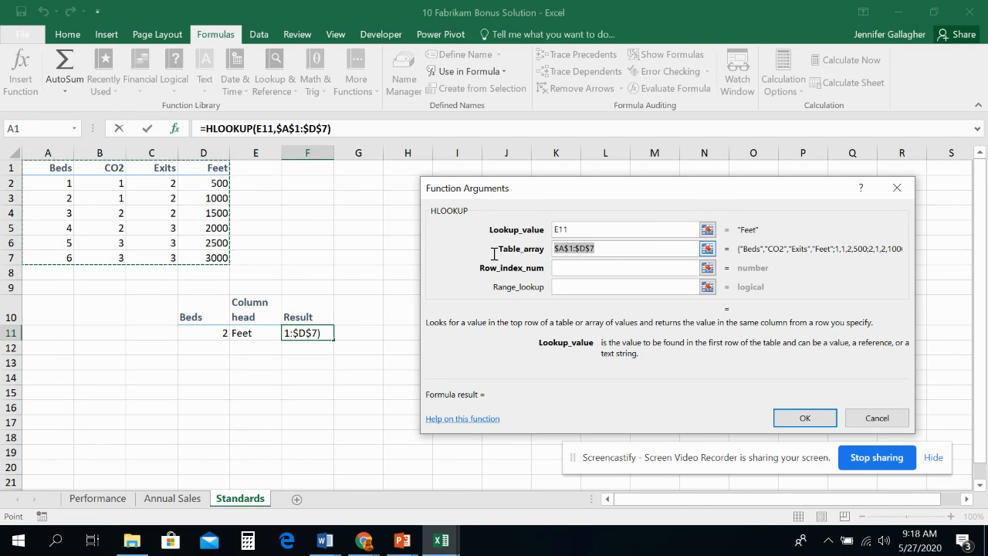
key("BackSpace")
- Set the HLOOKUP table array to A1:D7 and make both ends of the range absolute, as $A$1:$D$7
left_click(49, 171)
left_click_drag(50, 171, 205, 256)
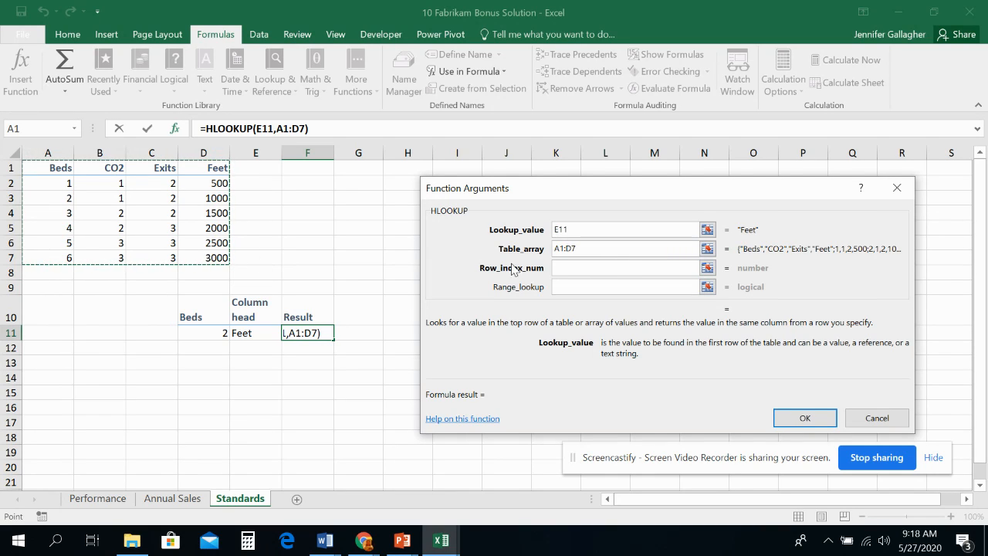
key("Tab")
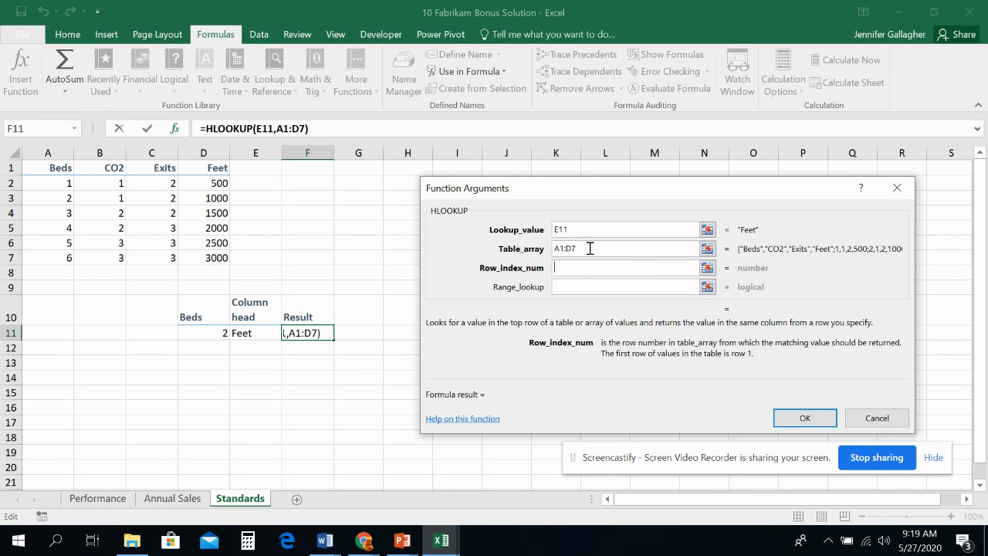
left_click(590, 248)
key("F4")
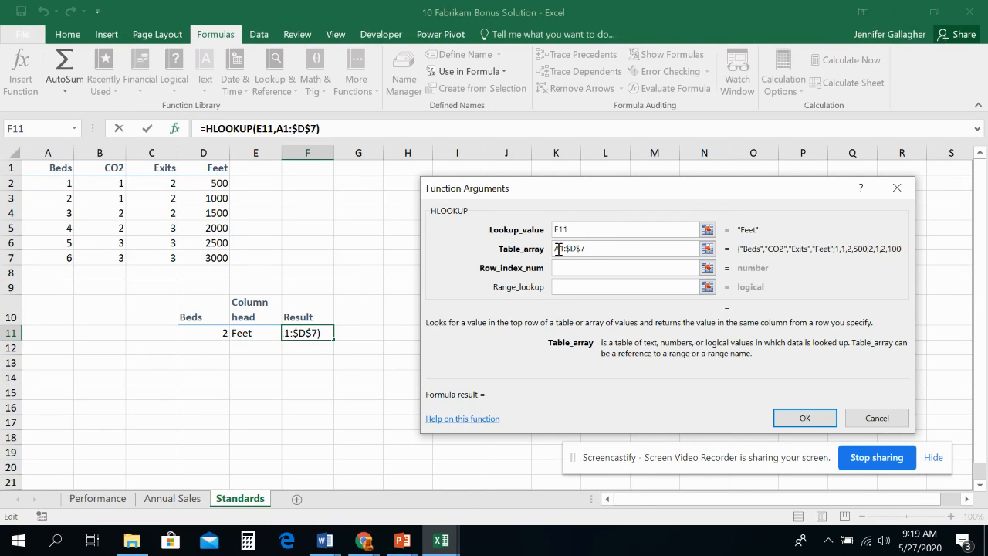
left_click(558, 250)
key("F4")
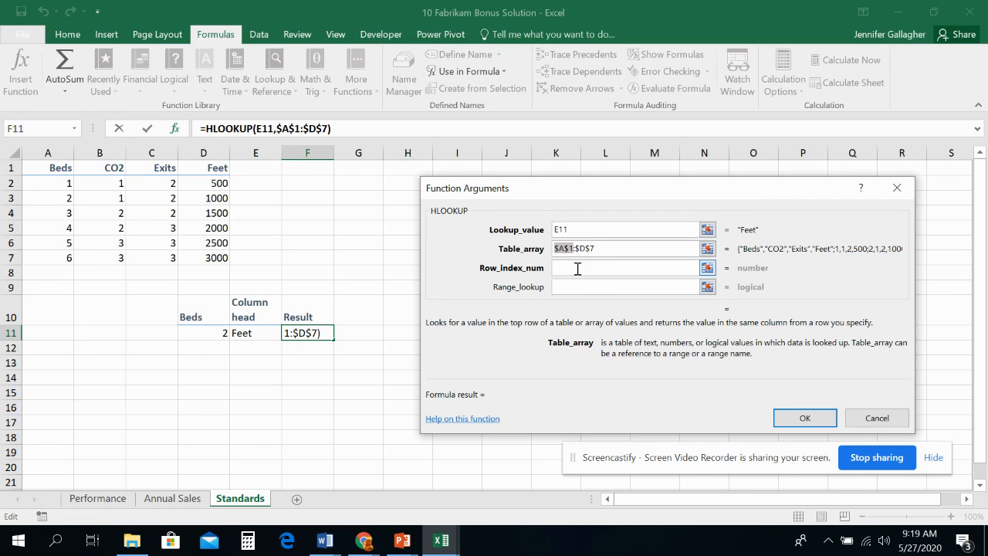
- Set the HLOOKUP row index number to D11+1, based on the Beds cell
left_click(578, 269)
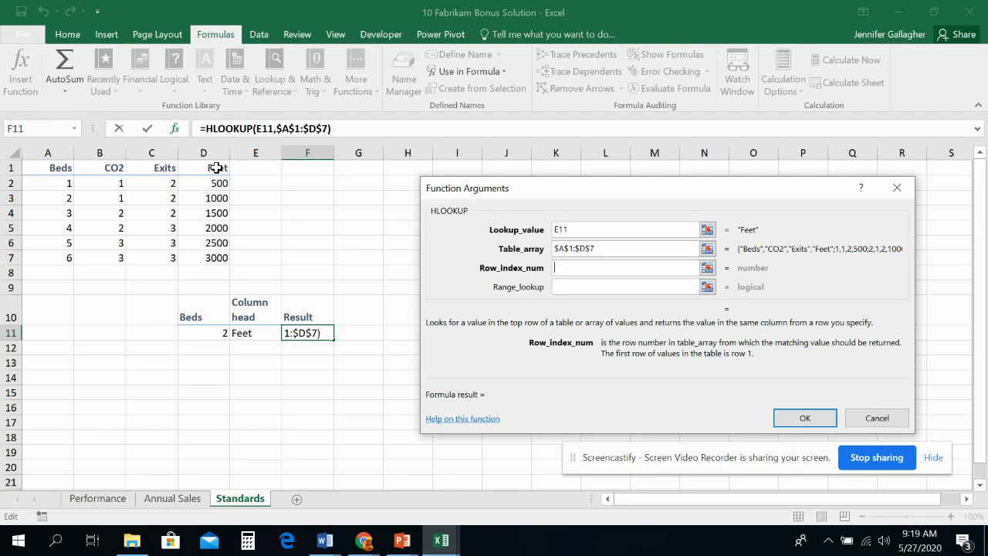
left_click(211, 333)
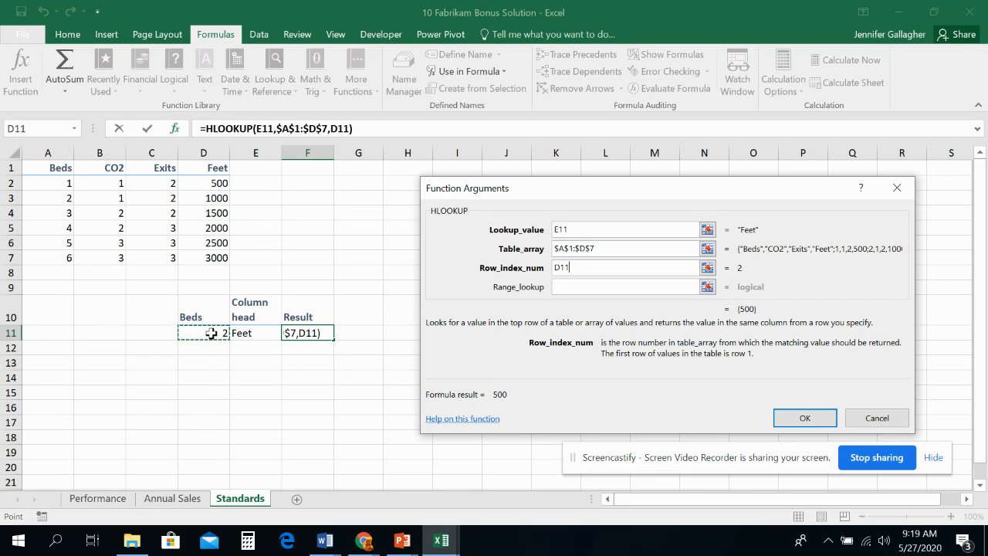
type("+1")
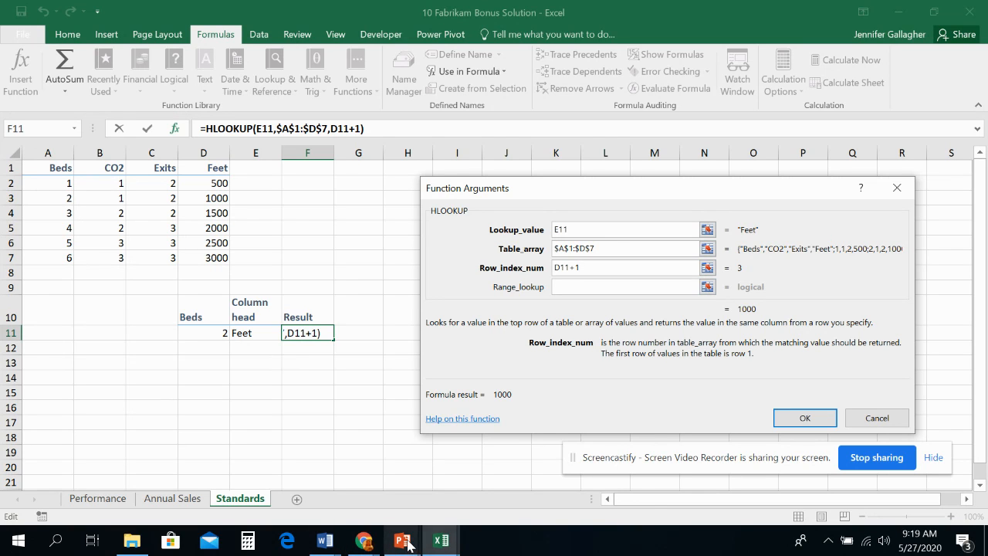
- Switch to the PowerPoint lecture slides and consult the HLOOKUP step-by-step instructions around slide 46
mouse_move(406, 542)
left_click(570, 471)
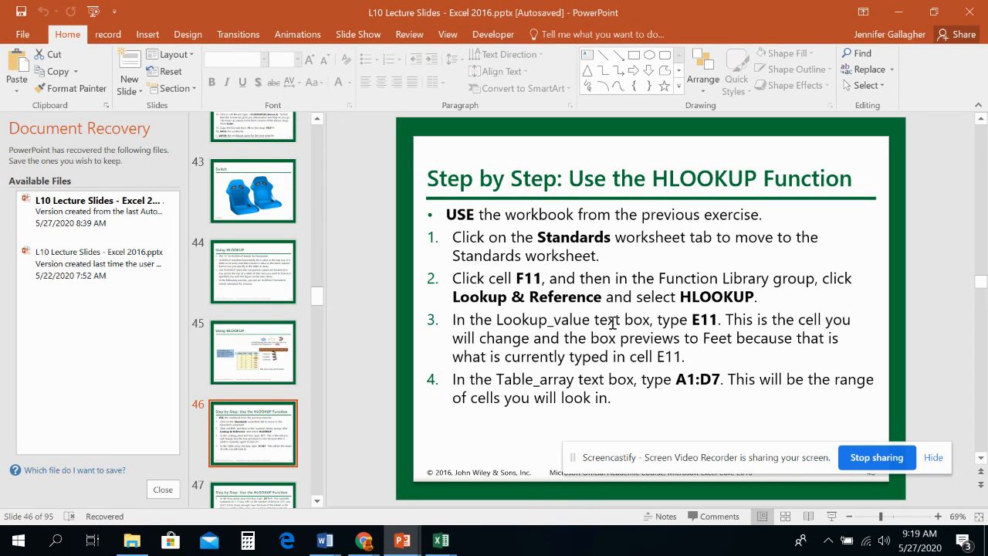
key("Down")
left_click(253, 318)
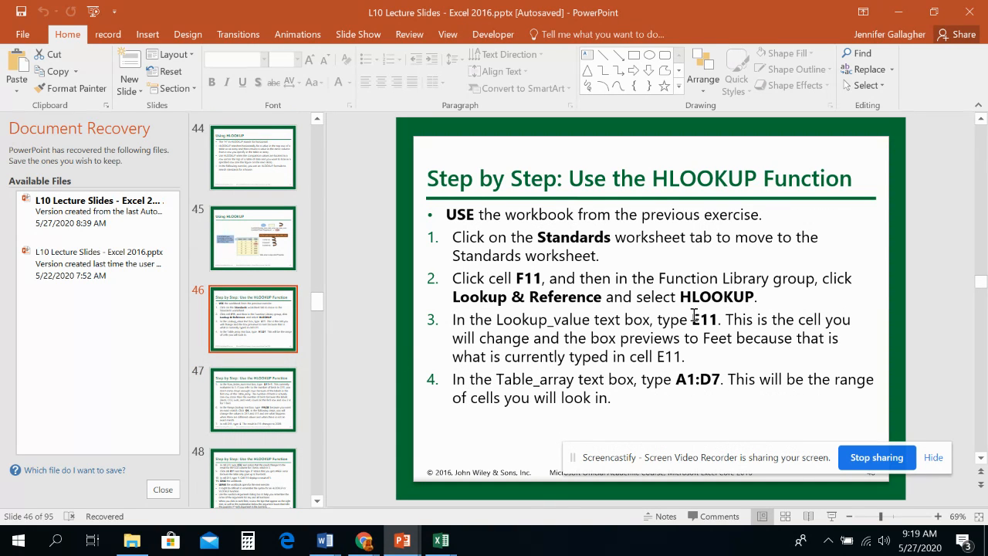
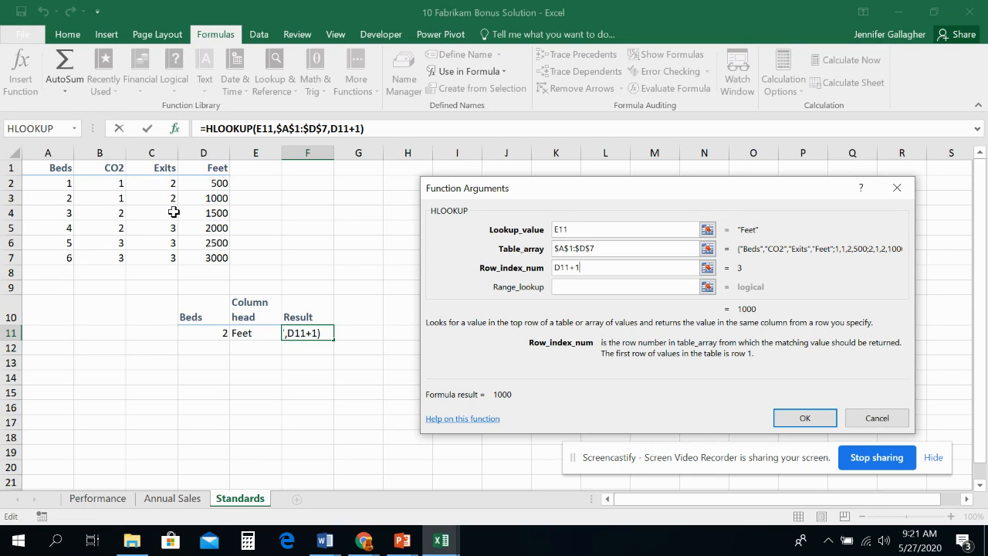
- Set the HLOOKUP range lookup to False for an exact match and complete the function in F11
left_click(594, 288)
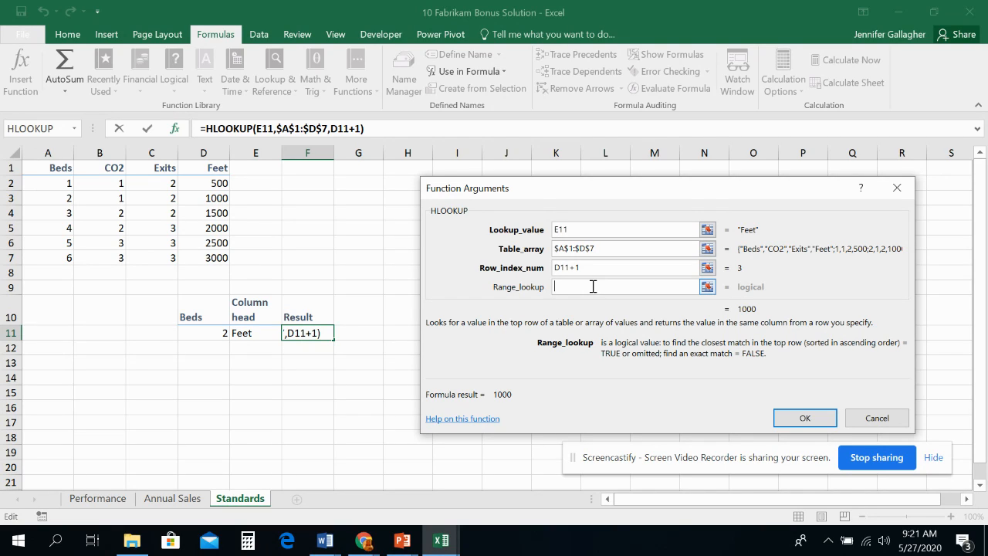
type("False")
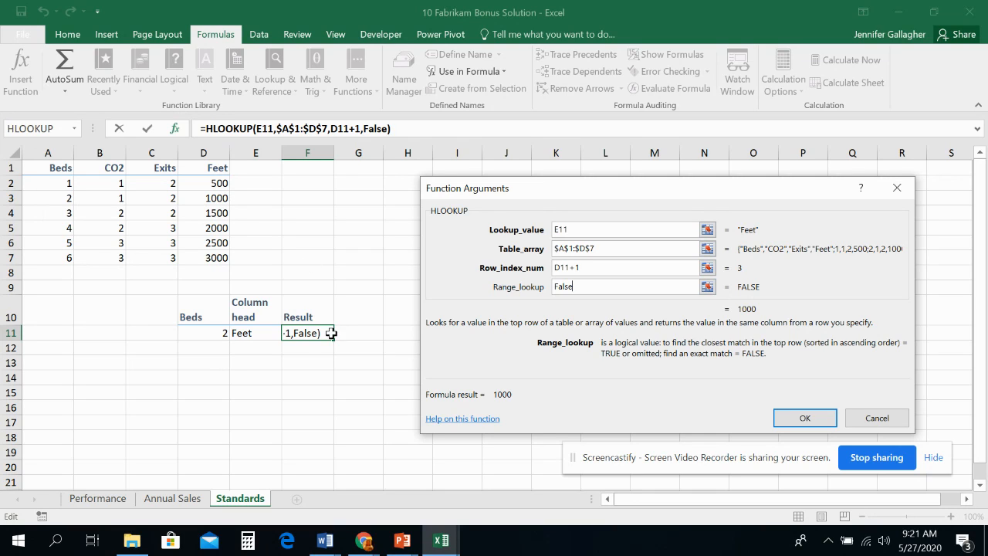
left_click(806, 419)
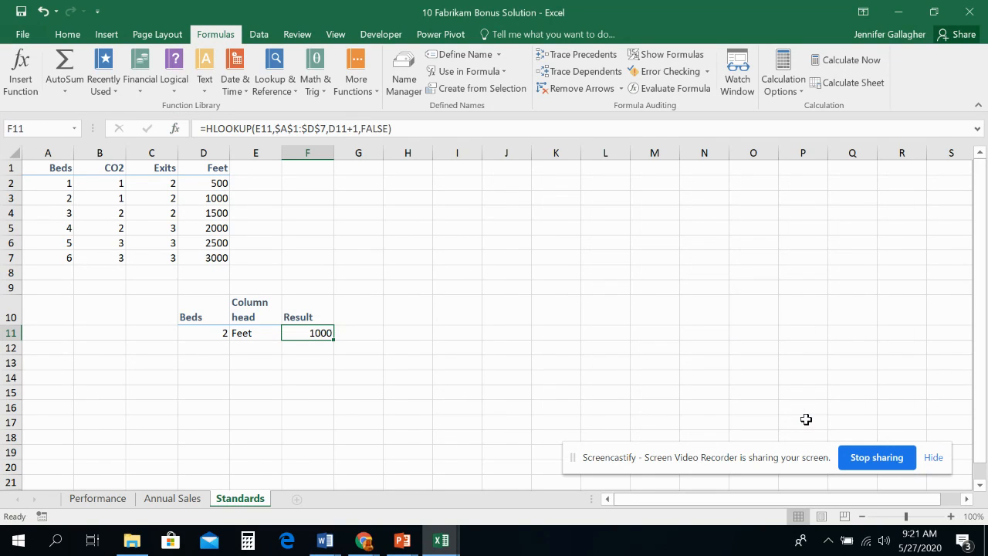
- Add a second lookup row with 3 in the Beds cell D12 and Feet in the column head cell E12
left_click(208, 348)
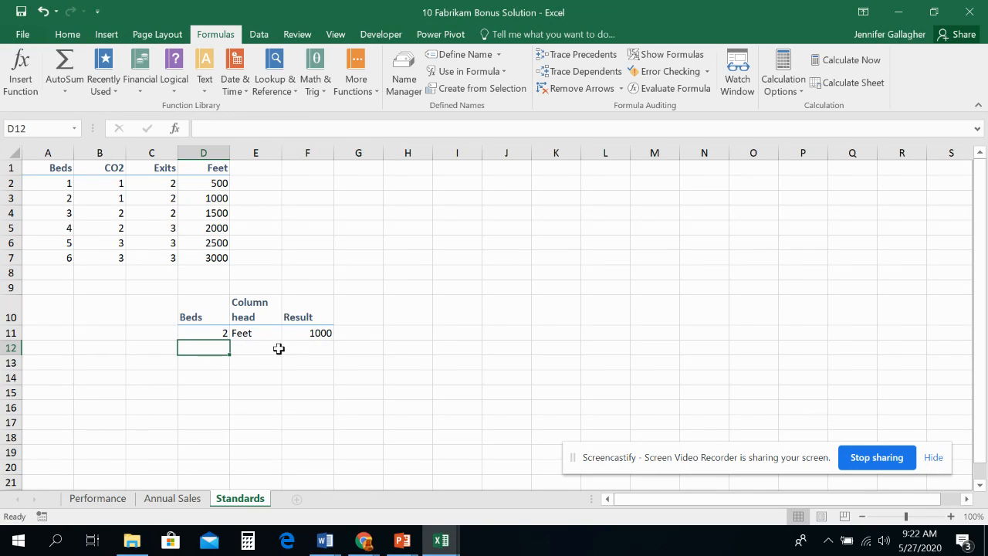
type("3")
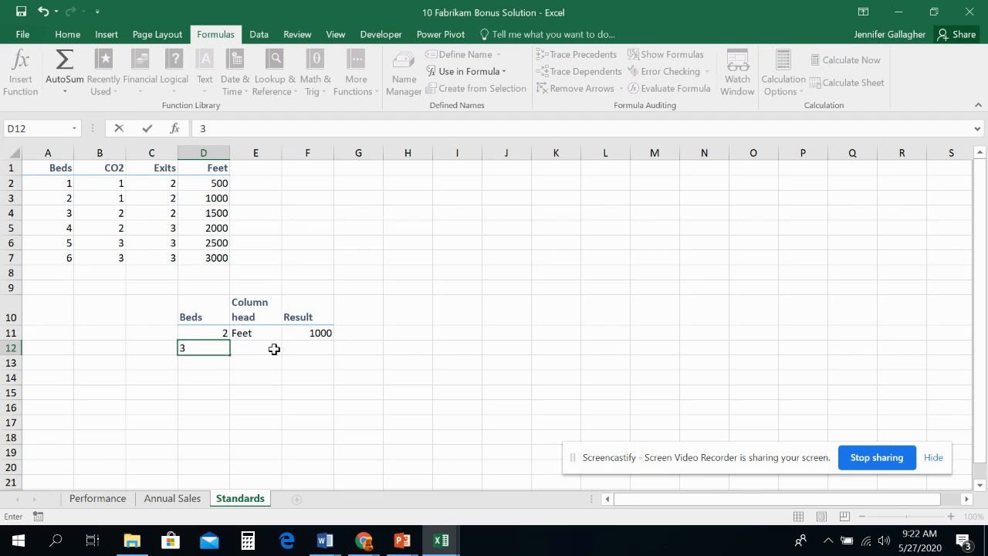
left_click(274, 350)
type("Feet")
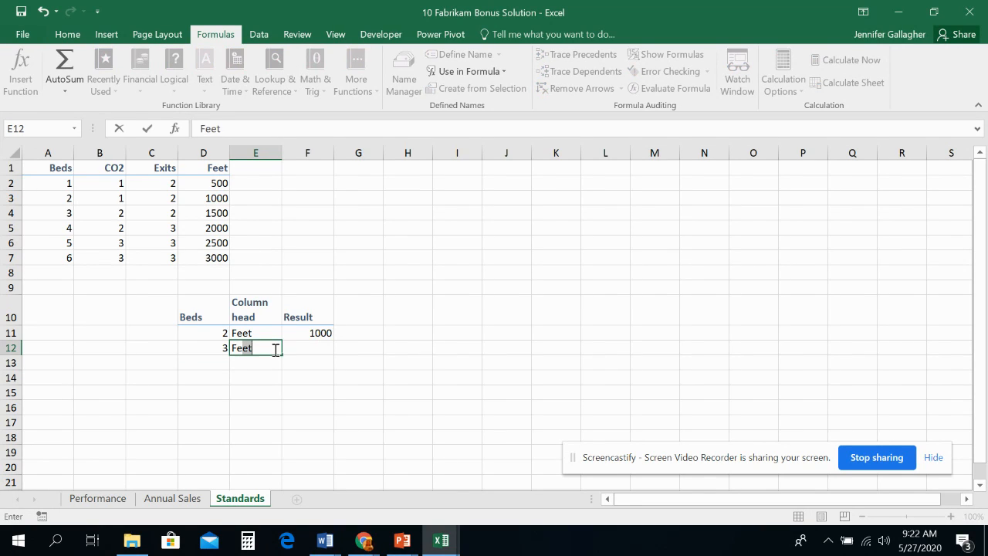
key("Tab")
- Fill the HLOOKUP formula from F11 down to F12
left_click(325, 334)
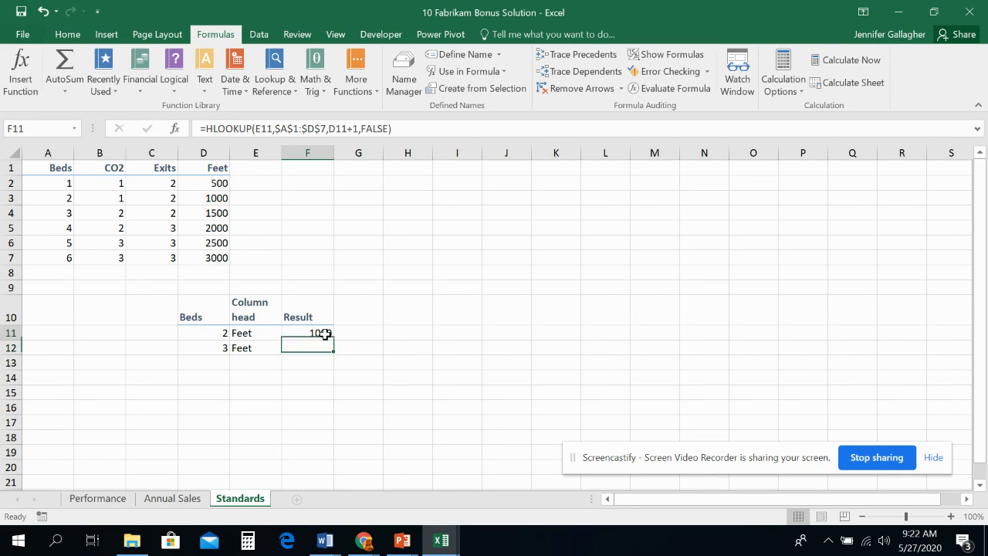
left_click_drag(334, 341, 331, 353)
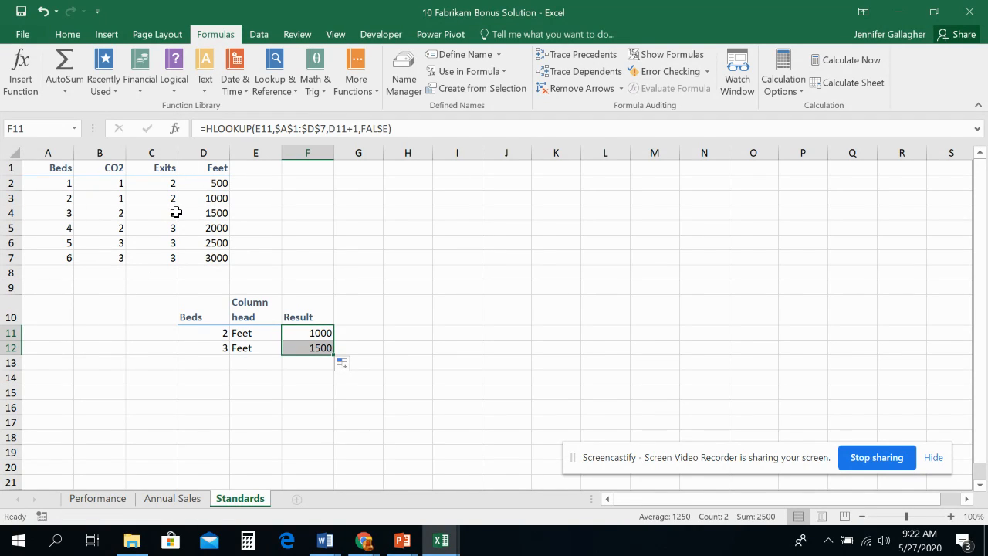
left_click(293, 383)
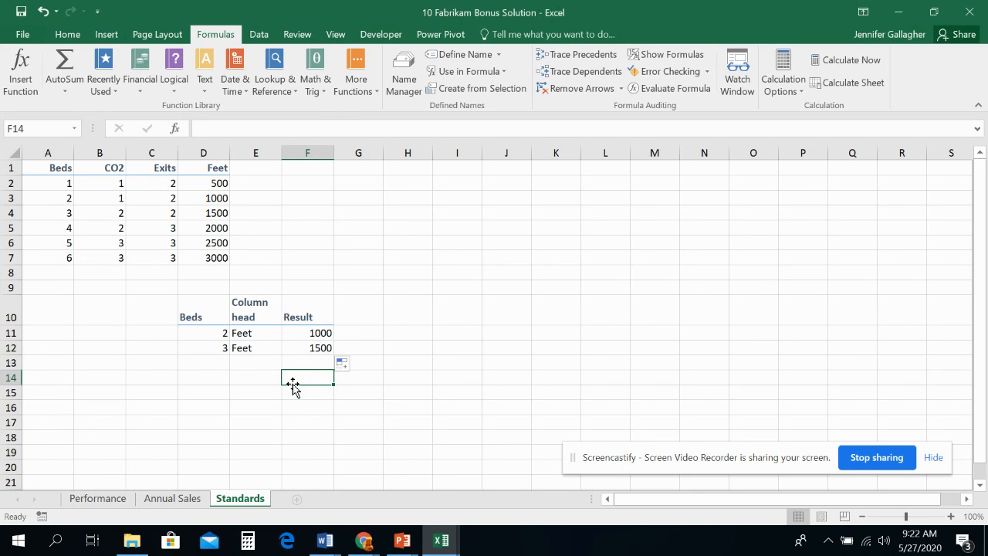
- Look at the lookup table on the Performance sheet, return to Standards and set the Beds value in D11 to 5
left_click(116, 500)
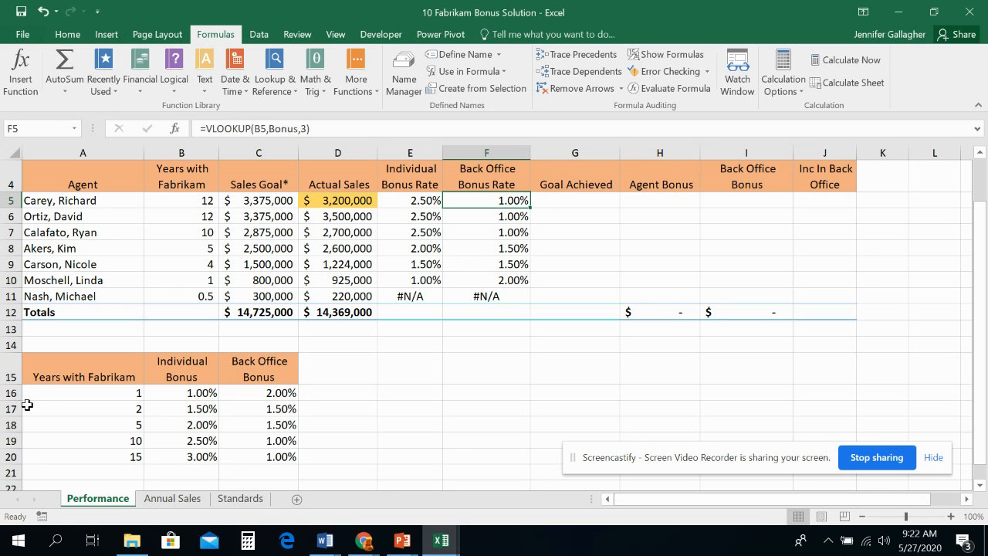
left_click(231, 499)
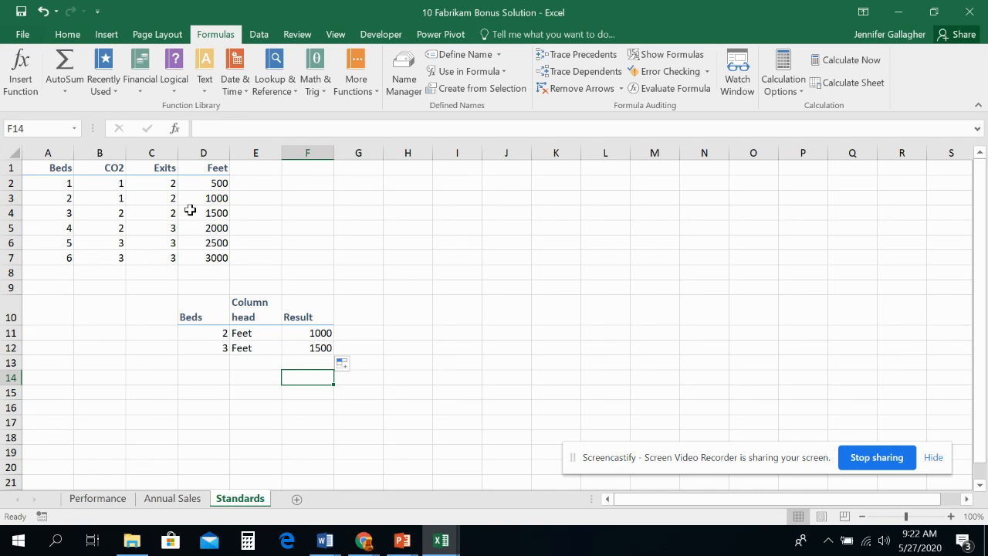
left_click(214, 333)
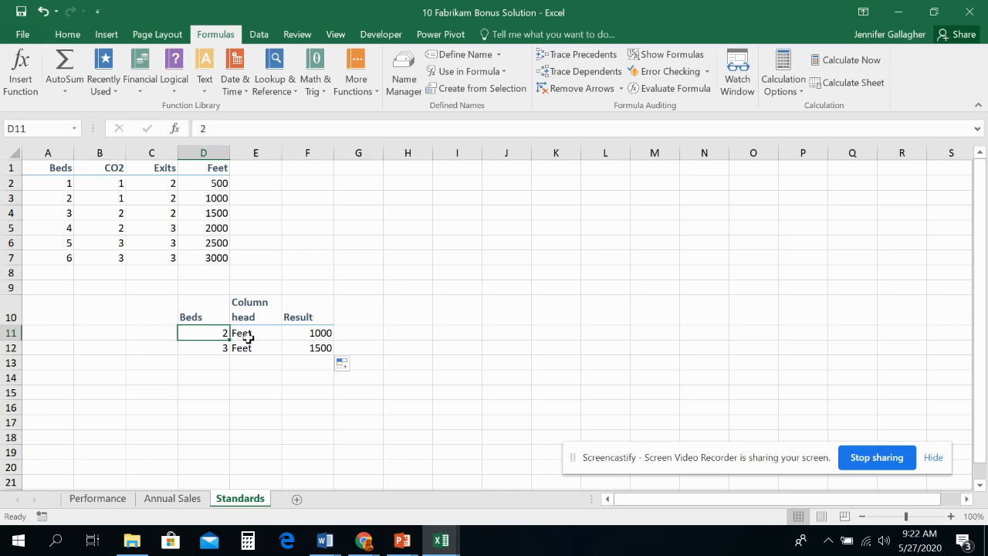
type("5")
key("Return")
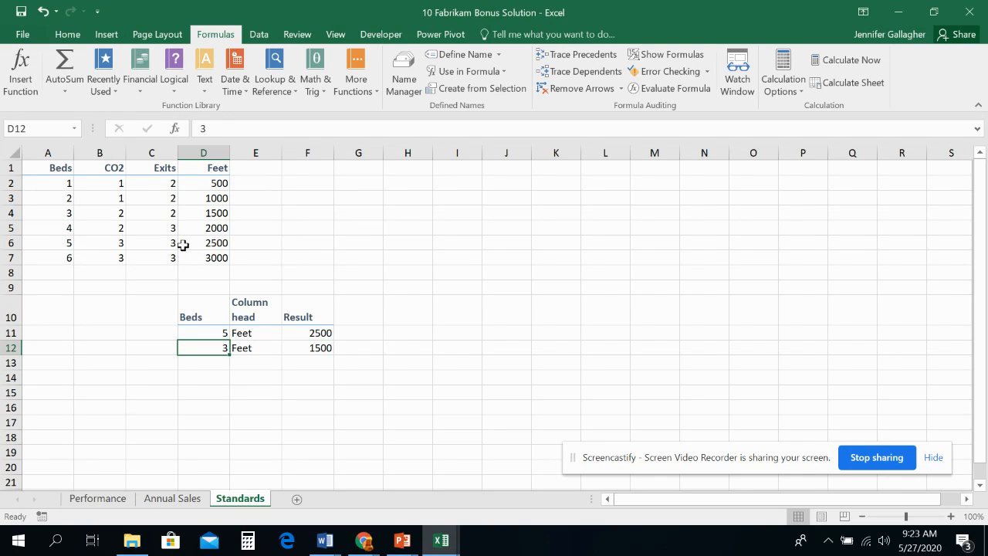
- Change the column head in E11 to CO2
left_click(247, 335)
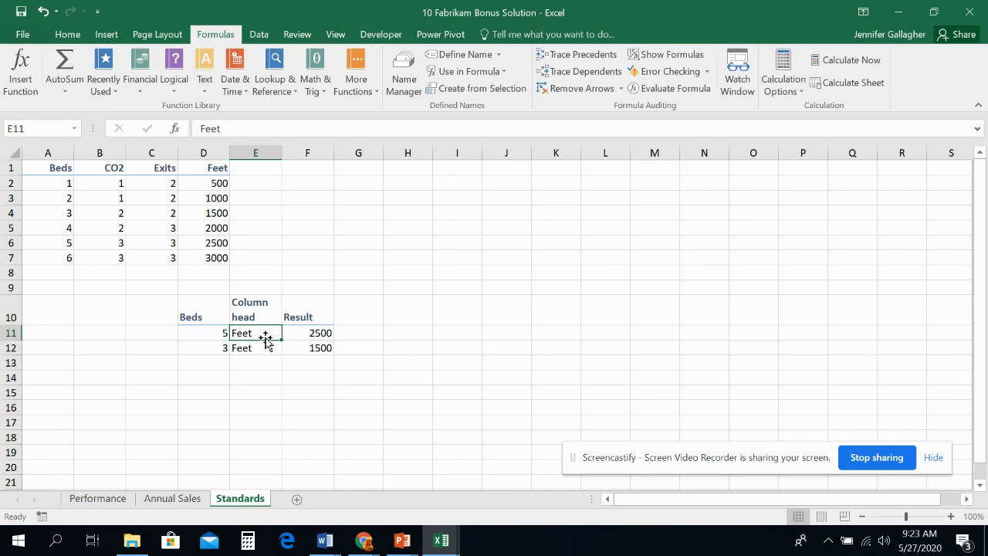
type("CO2")
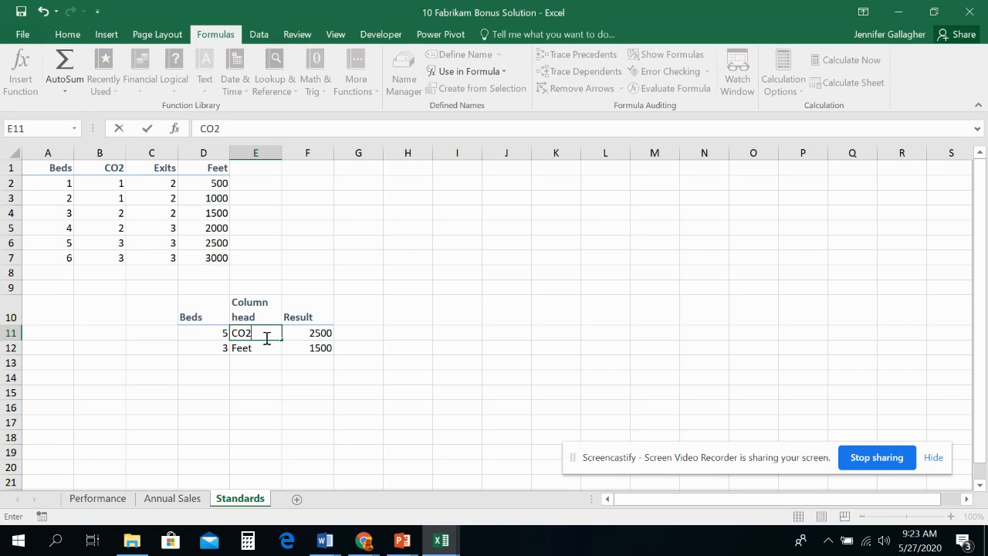
key("Return")
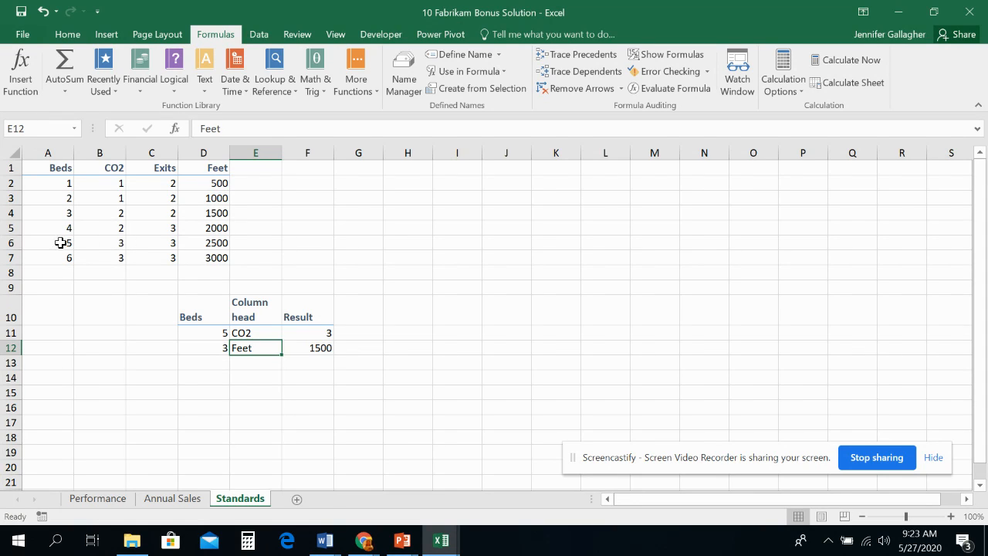
- Test the lookup with a Beds value outside the table by entering 7 in D11
left_click(207, 336)
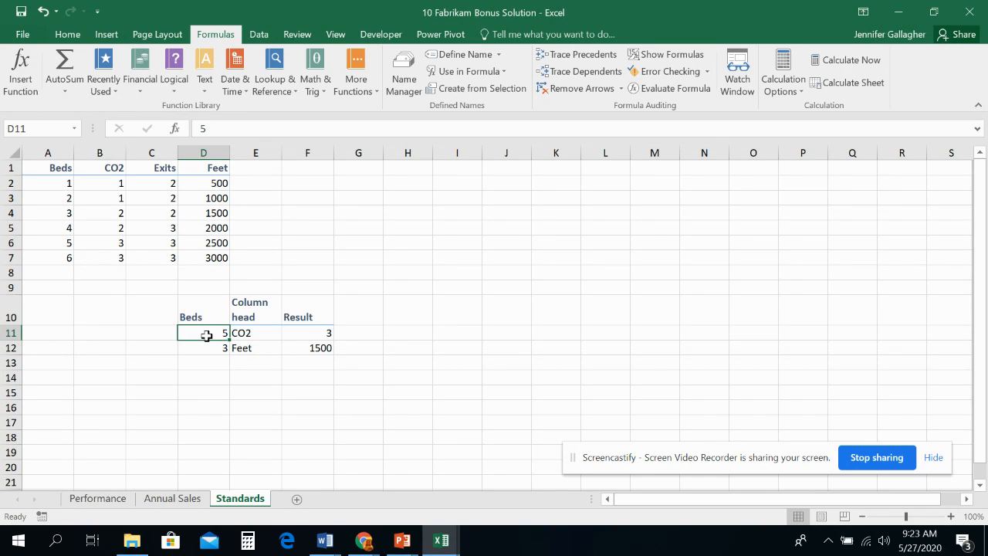
type("7")
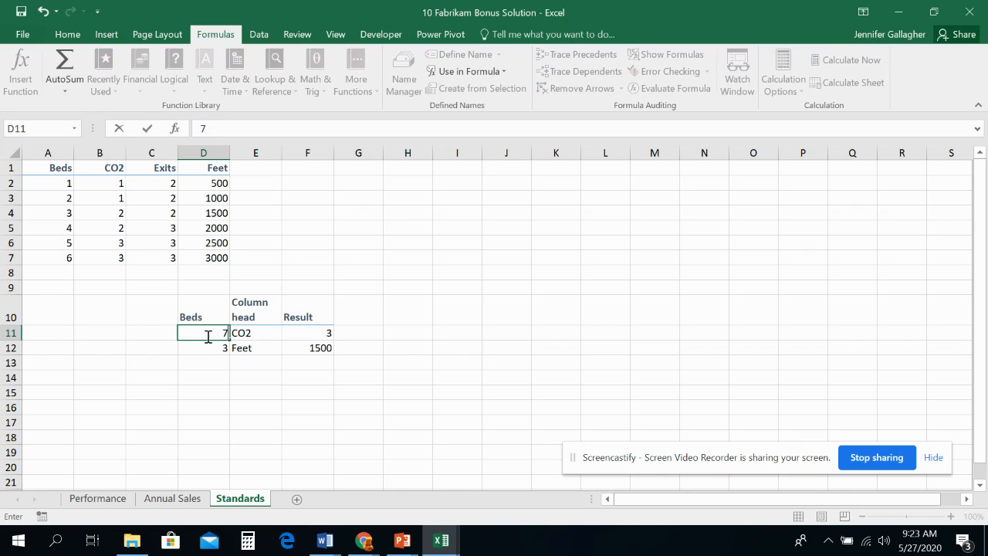
key("Return")
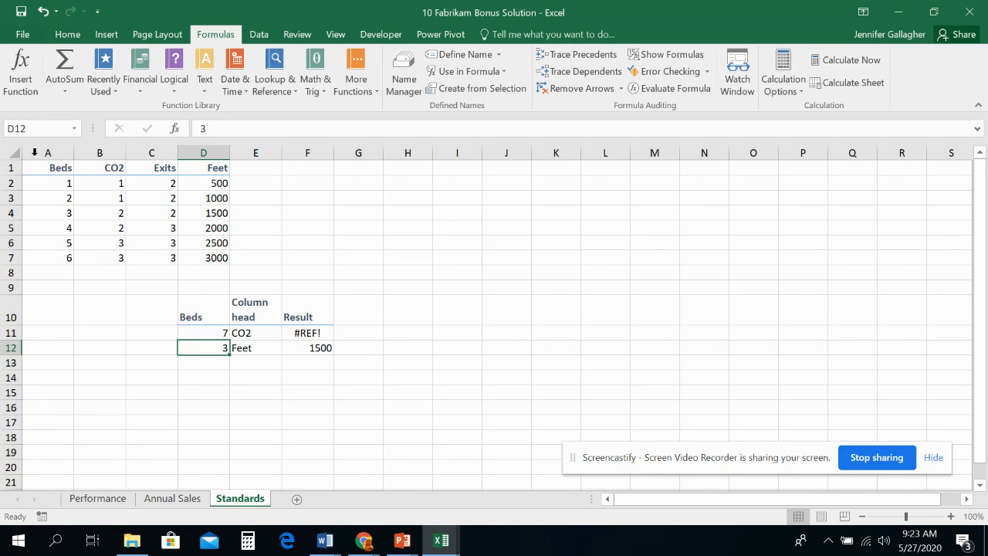
- Set the Beds value in D11 to 1
left_click(205, 338)
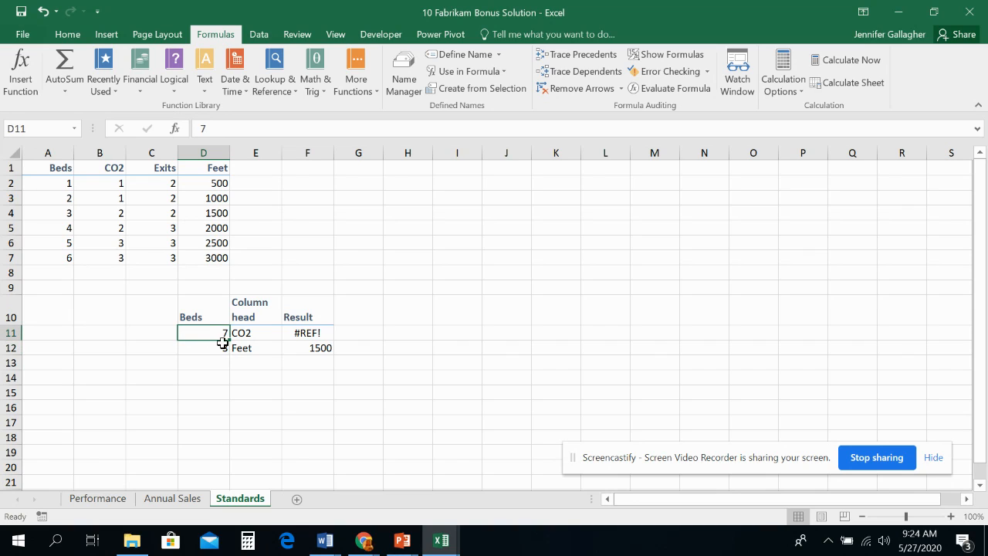
type("1")
key("Return")
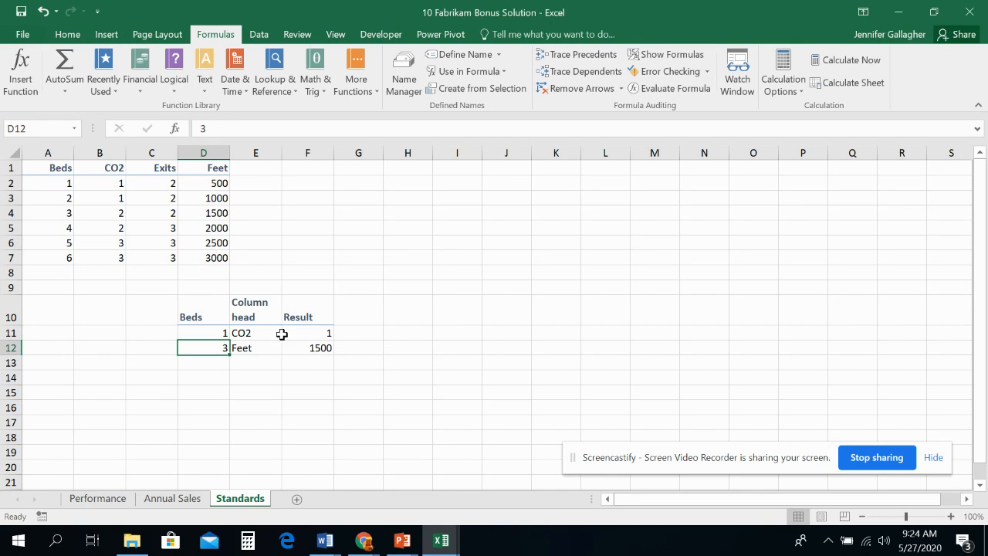